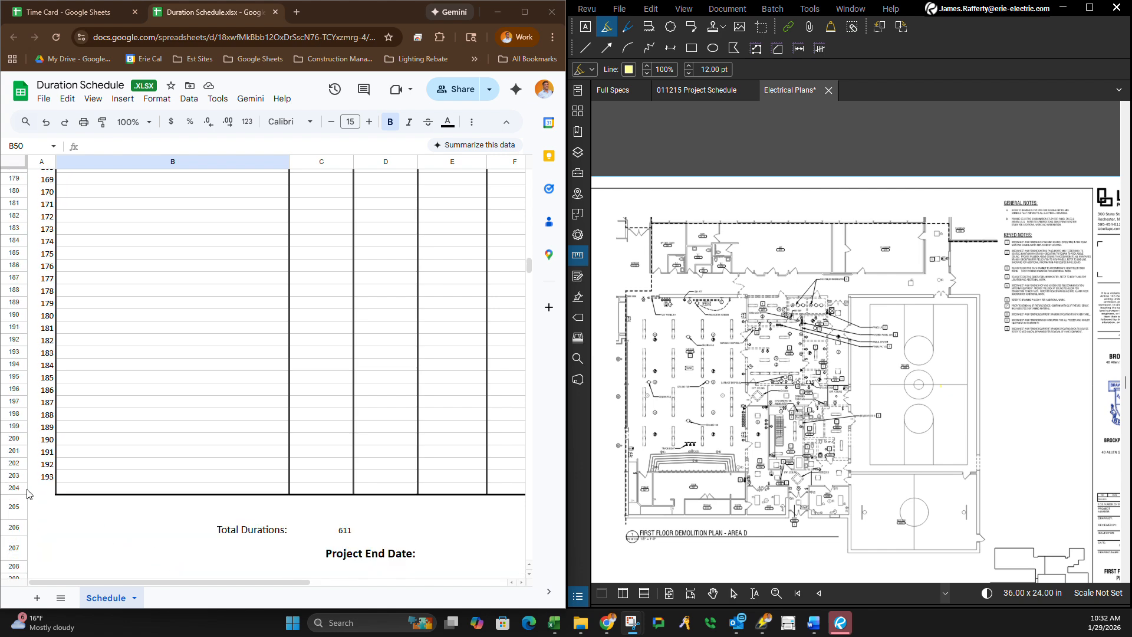
Hide the unused task rows 66 to 204 in the Schedule sheet.
left_click_drag(20, 494, 92, 281)
scroll(91, 281, "up", 5)
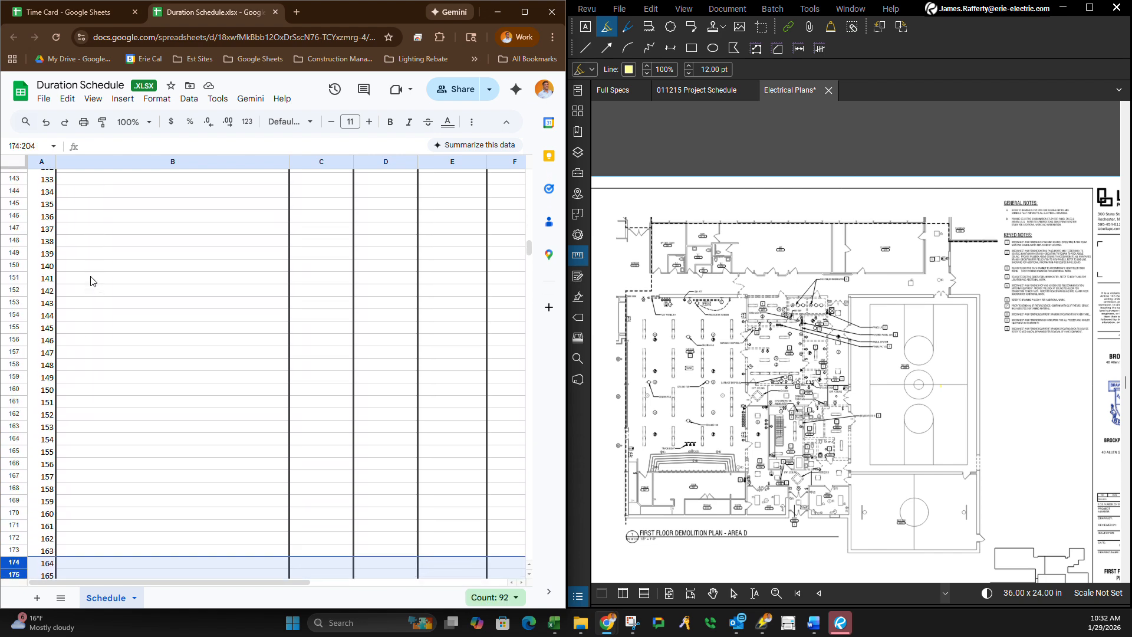
scroll(91, 281, "up", 6)
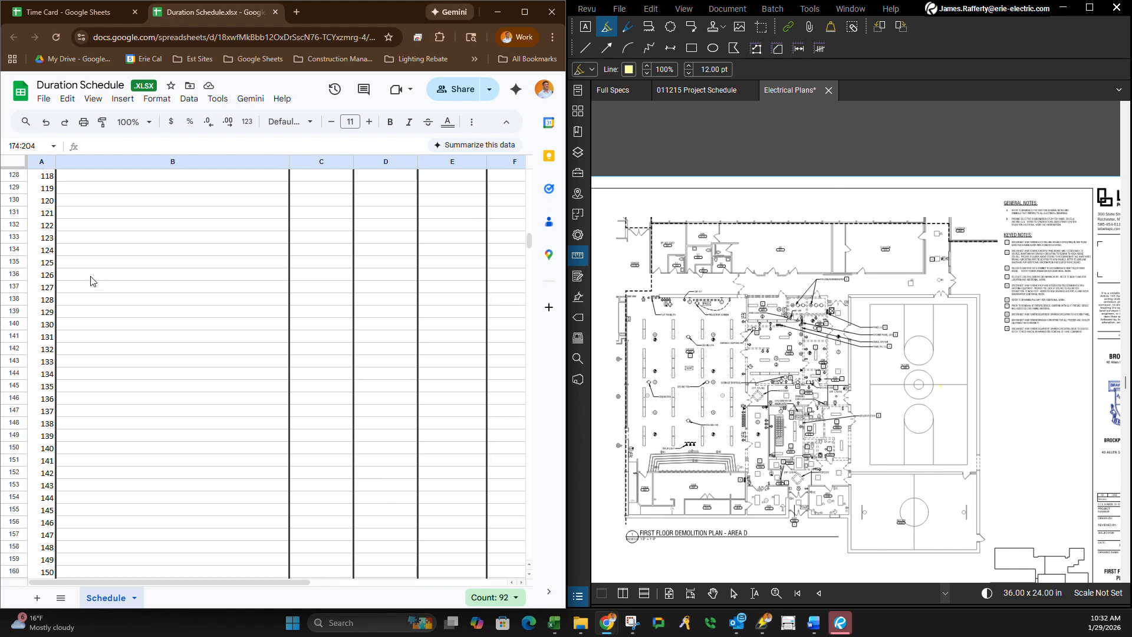
left_click_drag(90, 277, 106, 275)
scroll(105, 275, "up", 6)
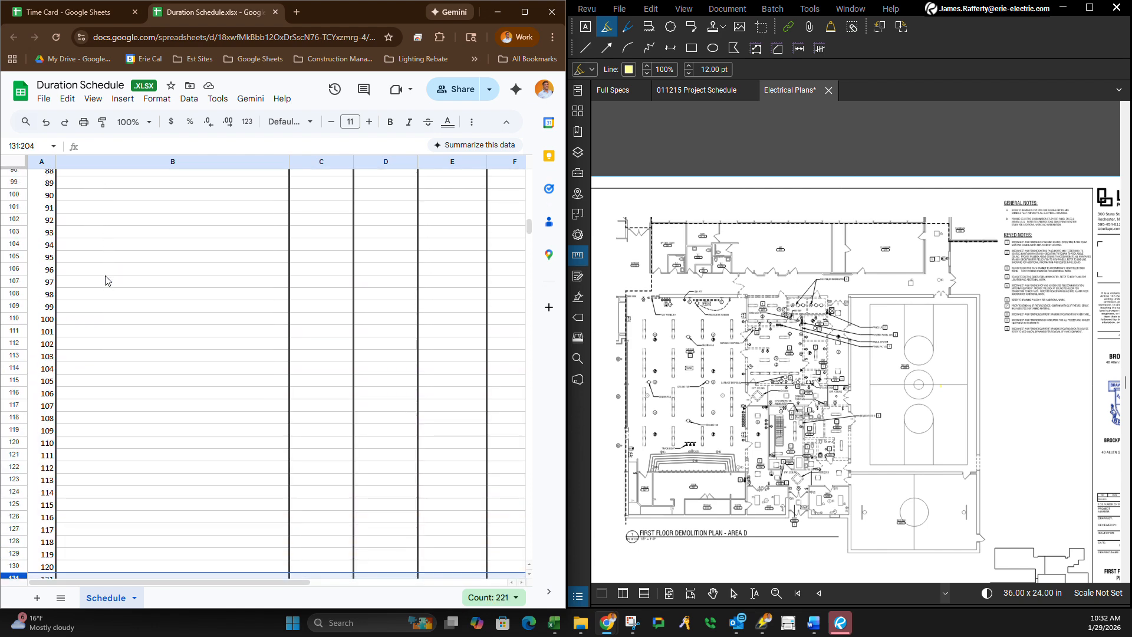
scroll(106, 280, "up", 12)
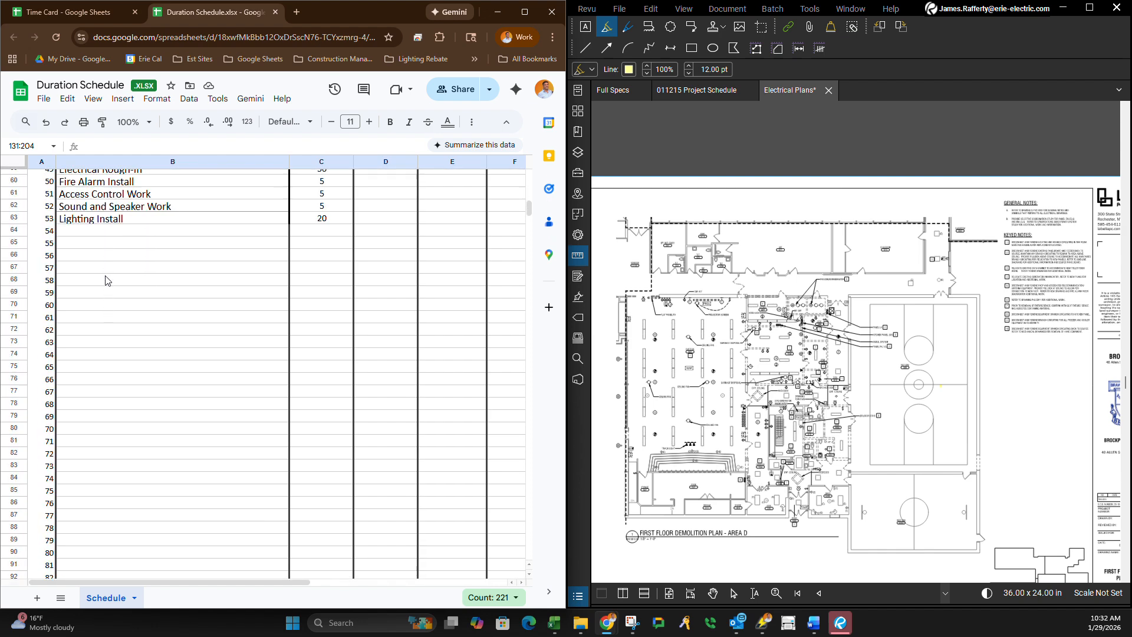
left_click_drag(104, 278, 40, 304)
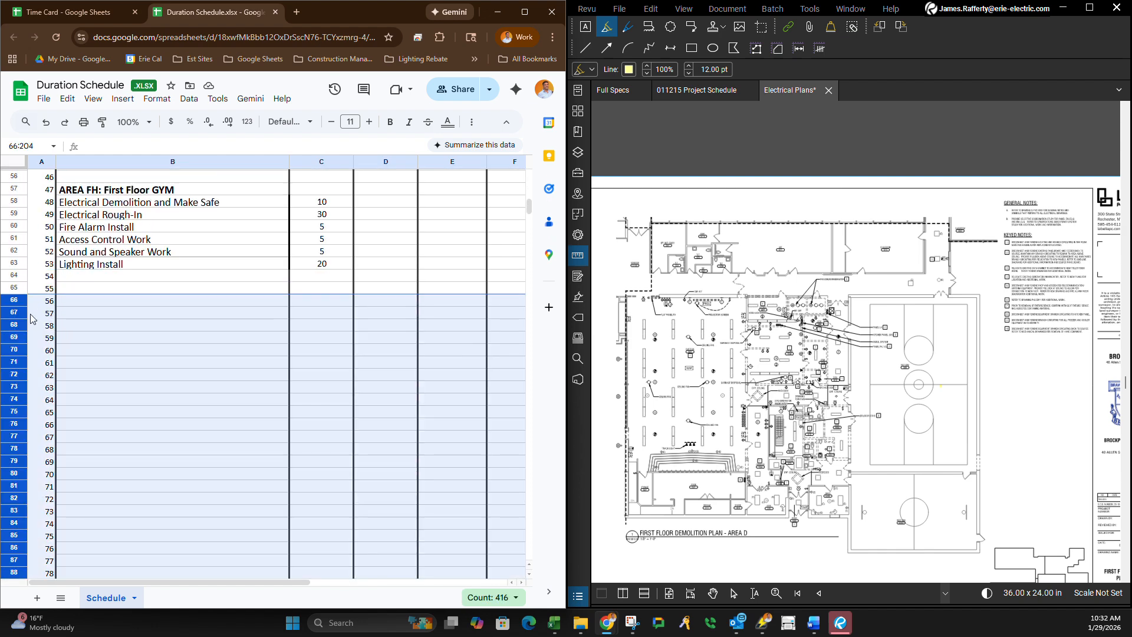
right_click(22, 319)
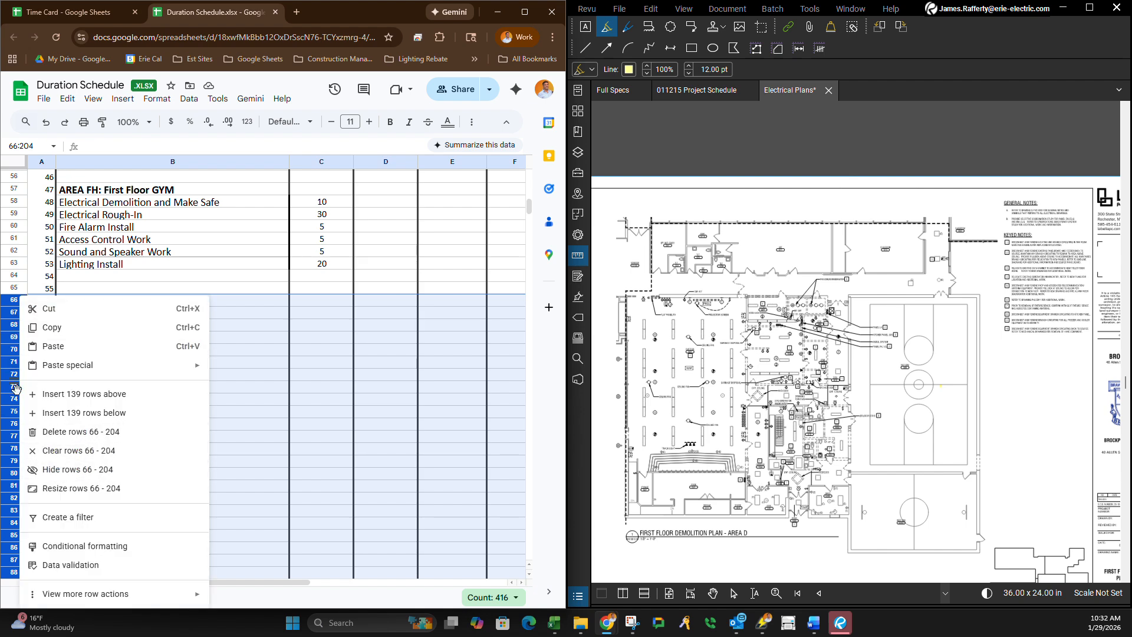
left_click(51, 470)
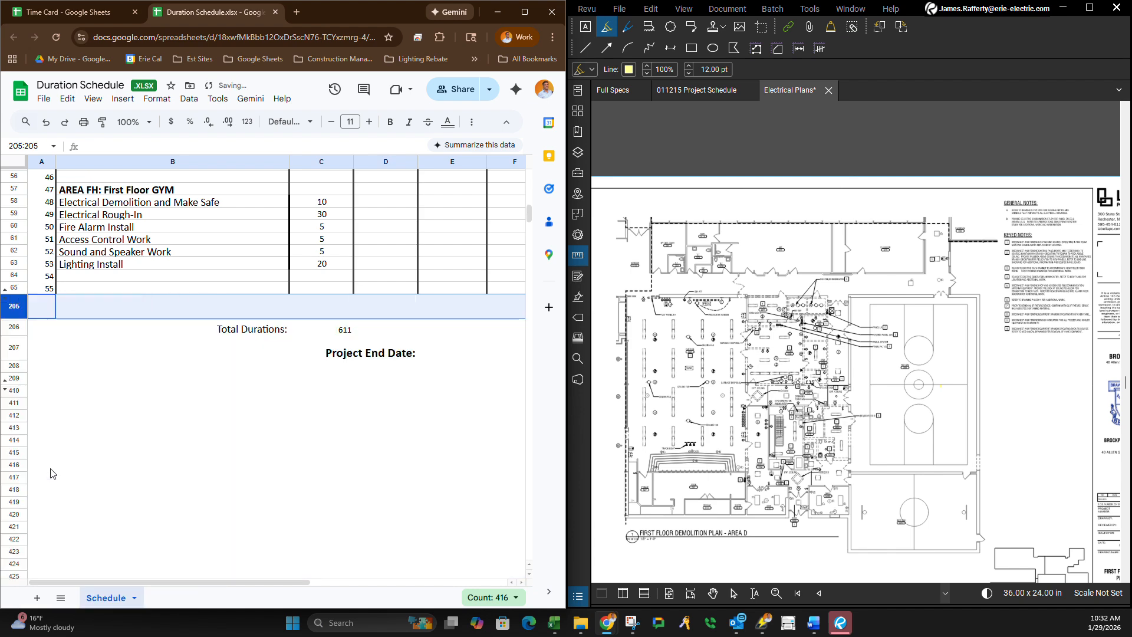
Unhide rows 66 to 204 and hide them again.
right_click(14, 311)
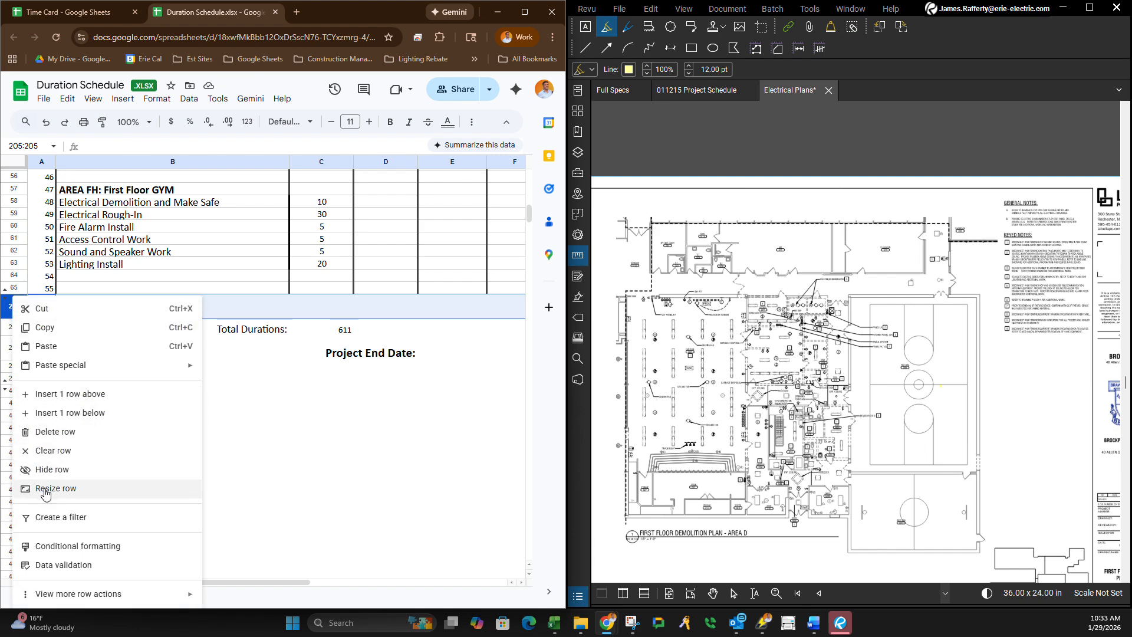
left_click(118, 479)
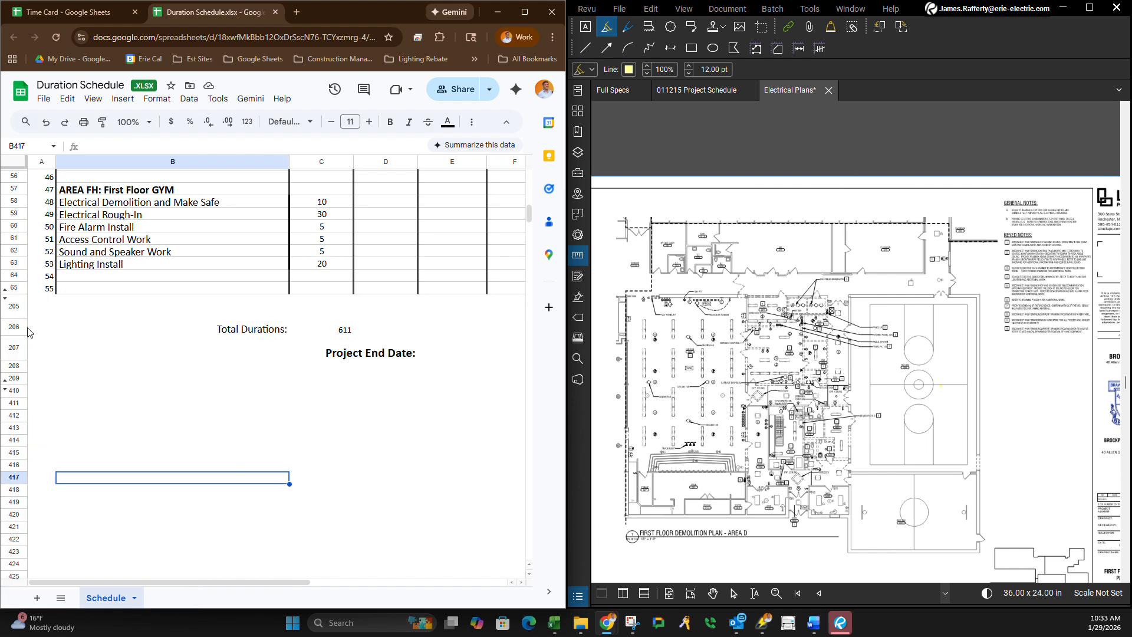
left_click(5, 299)
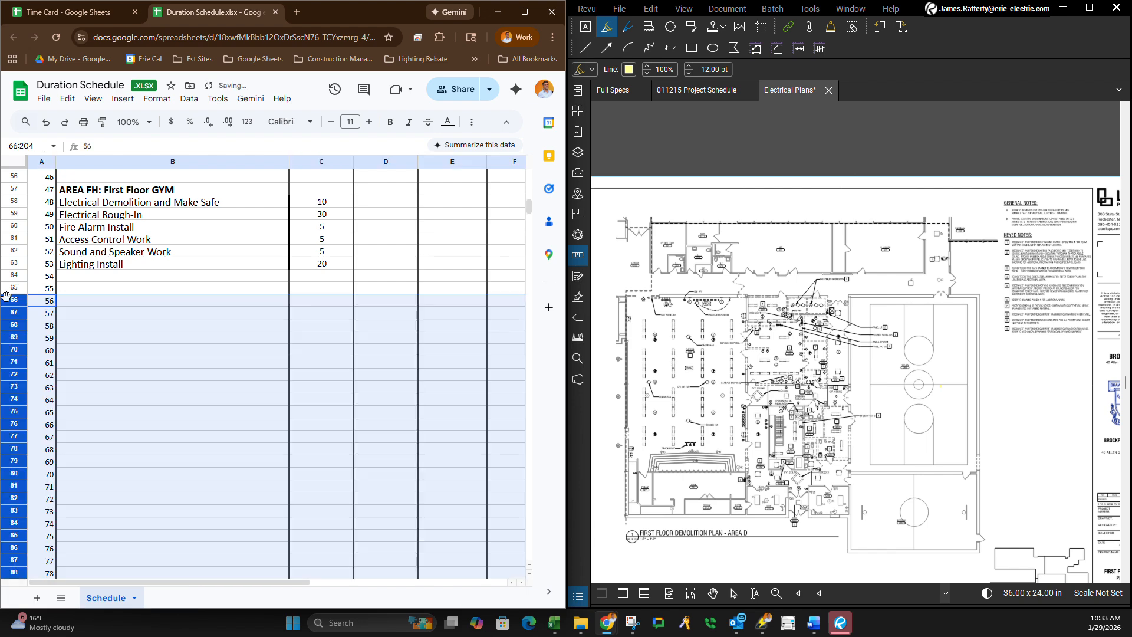
right_click(6, 312)
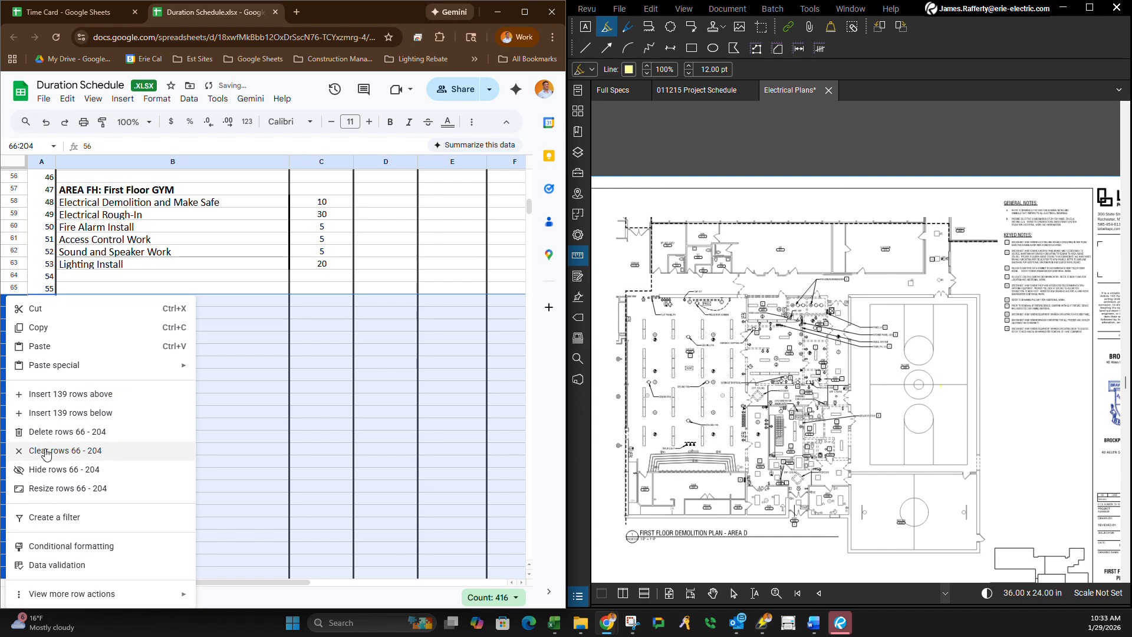
left_click(47, 470)
Review the duration schedule's area tasks and durations, from the total durations row up to the project title in B3.
scroll(94, 377, "up", 15)
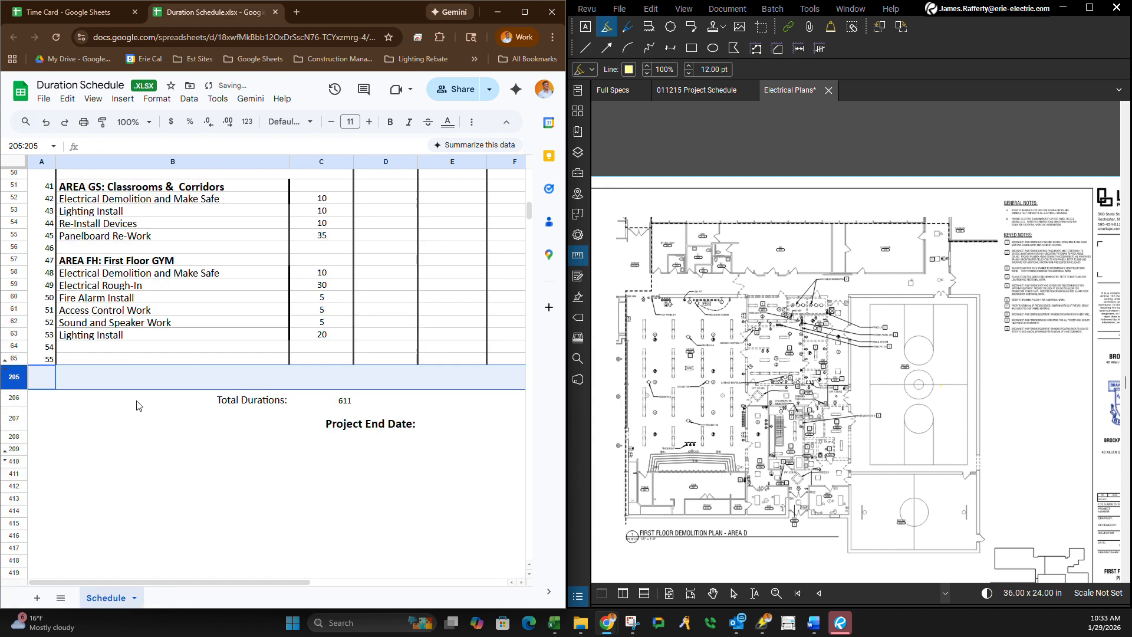
scroll(212, 347, "down", 15)
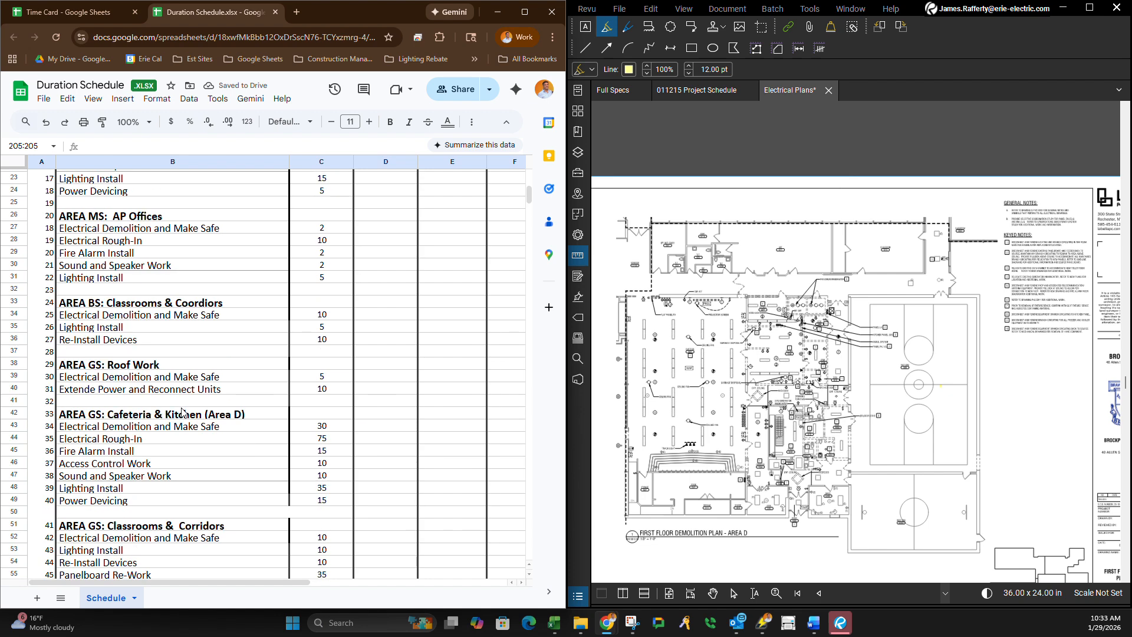
scroll(262, 448, "up", 3)
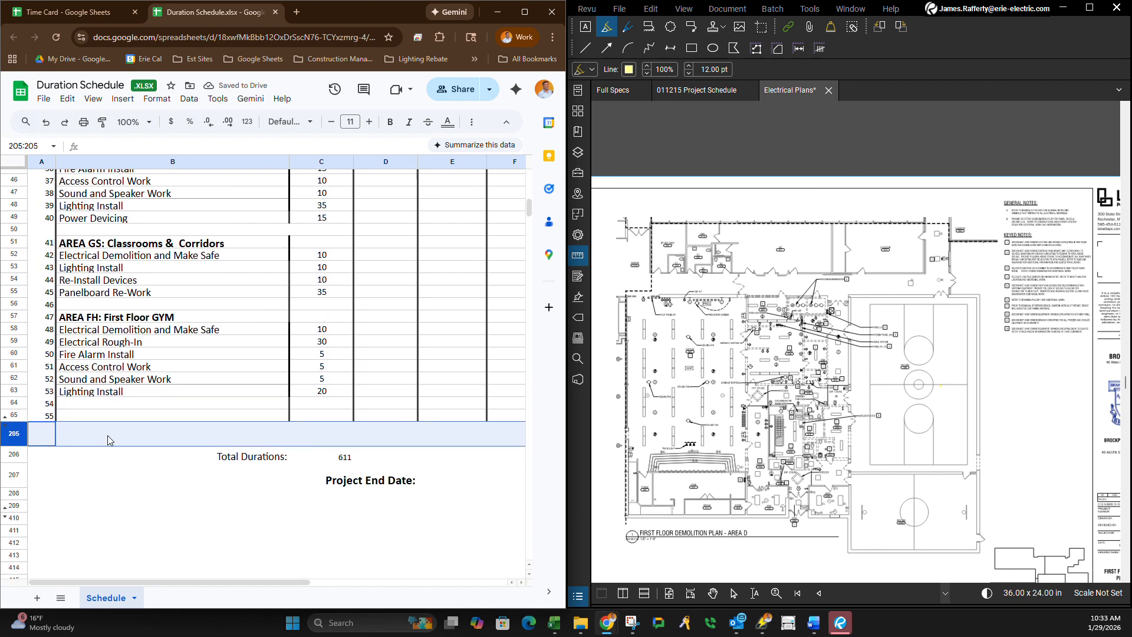
left_click(97, 459)
scroll(158, 466, "up", 3)
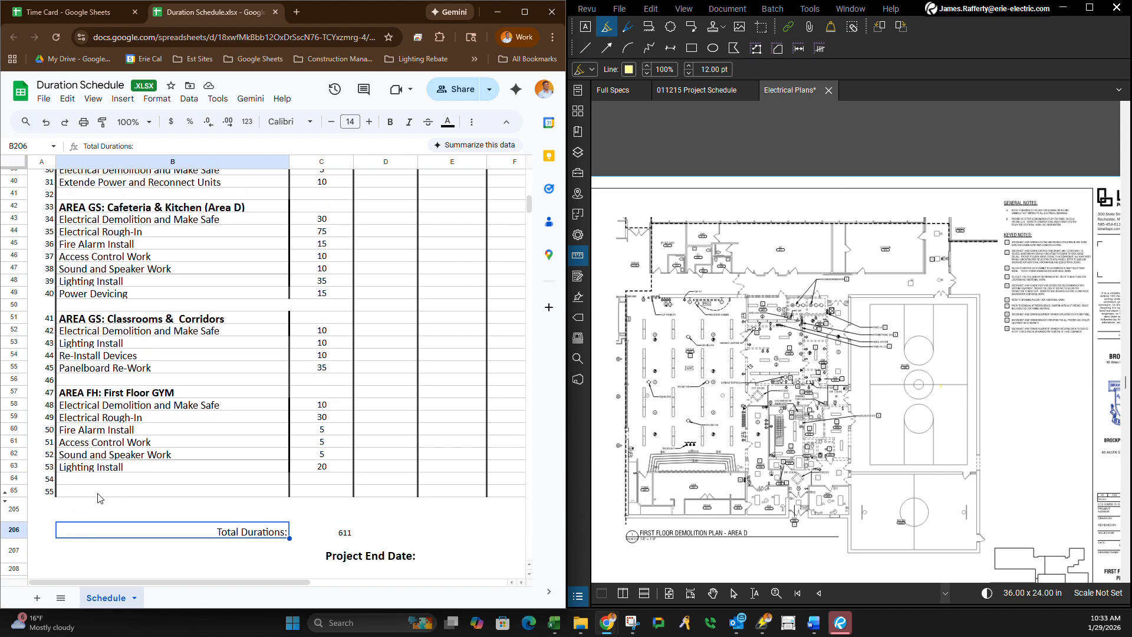
scroll(231, 502, "up", 15)
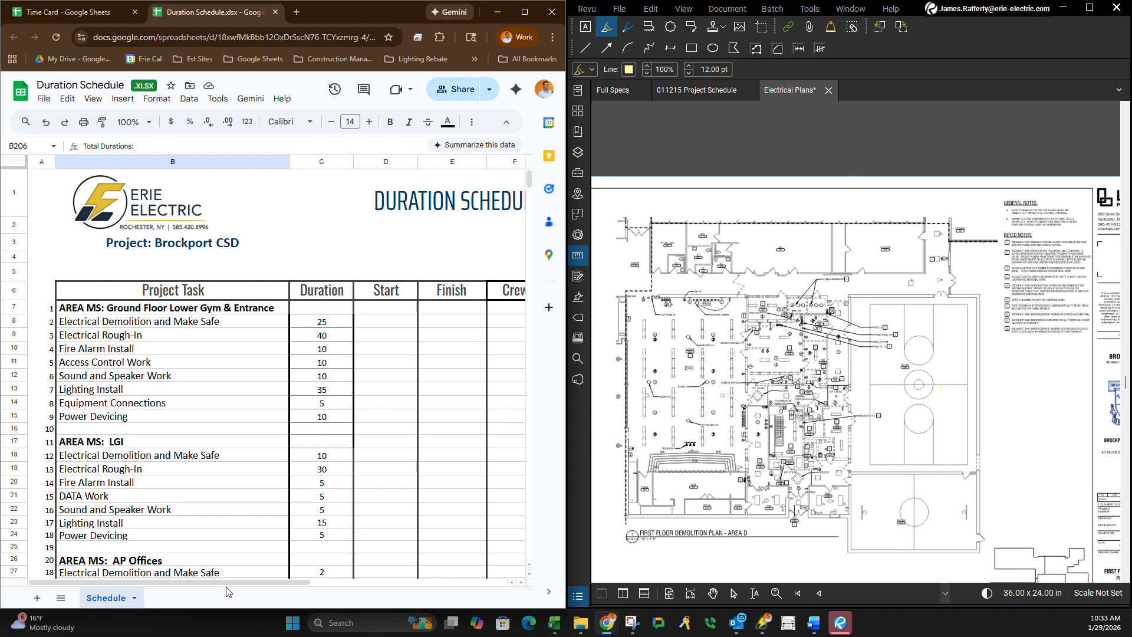
mouse_move(220, 582)
left_mouse_down()
mouse_move(342, 579)
mouse_move(209, 582)
left_mouse_up()
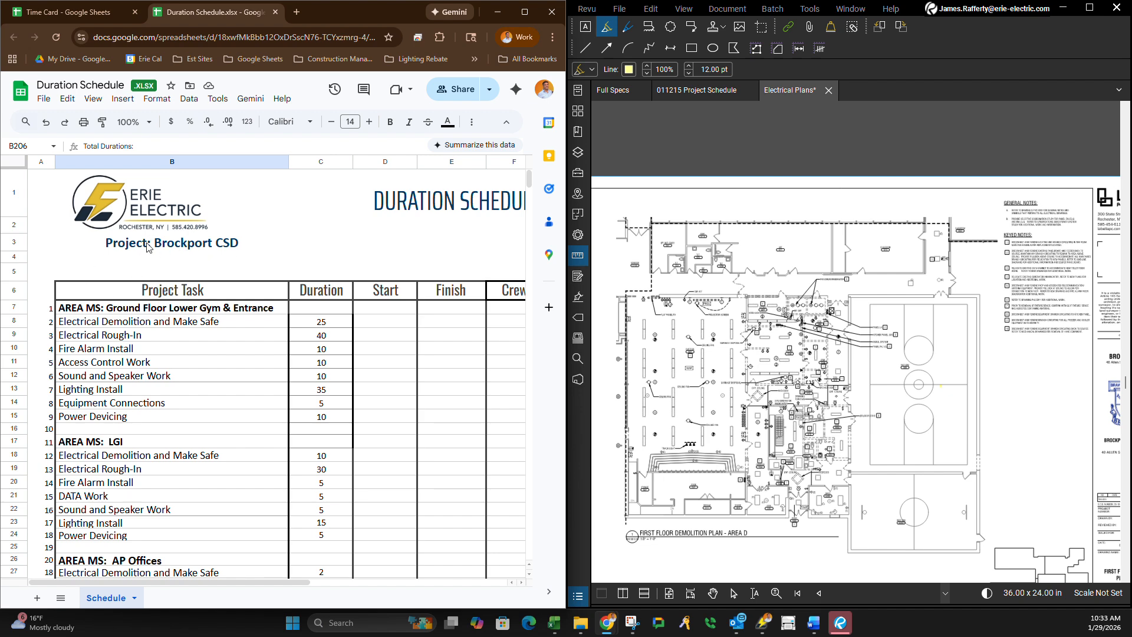
left_click(131, 248)
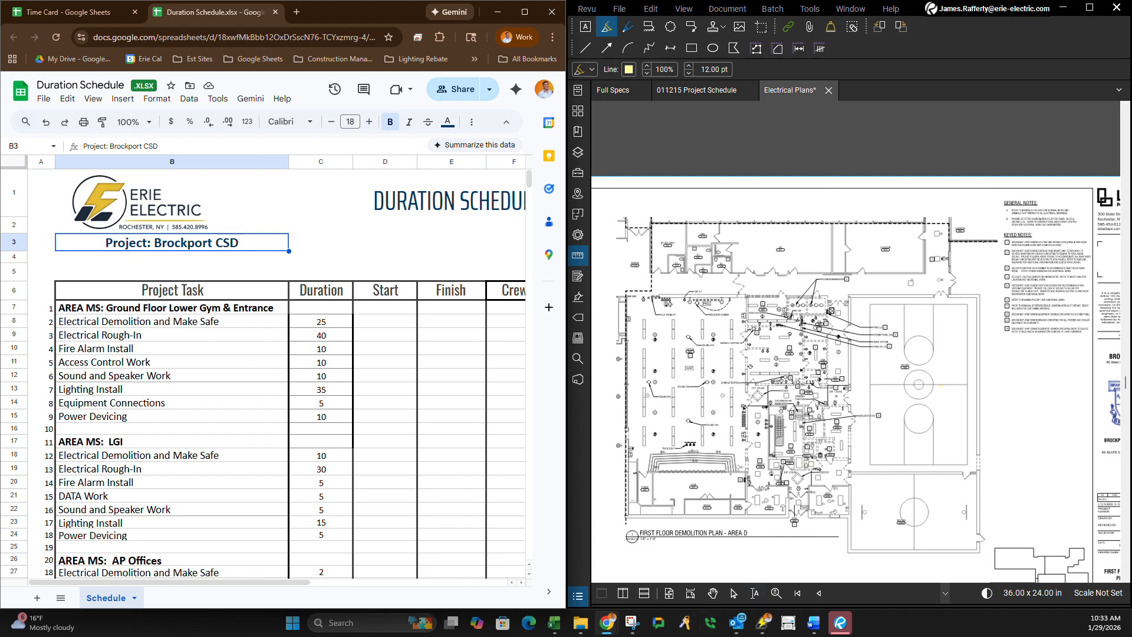
Switch to the 011215 Project Schedule in Revu and highlight the end-date label of the Gymnasium Renovations (GC-1) summary bar.
left_click(703, 93)
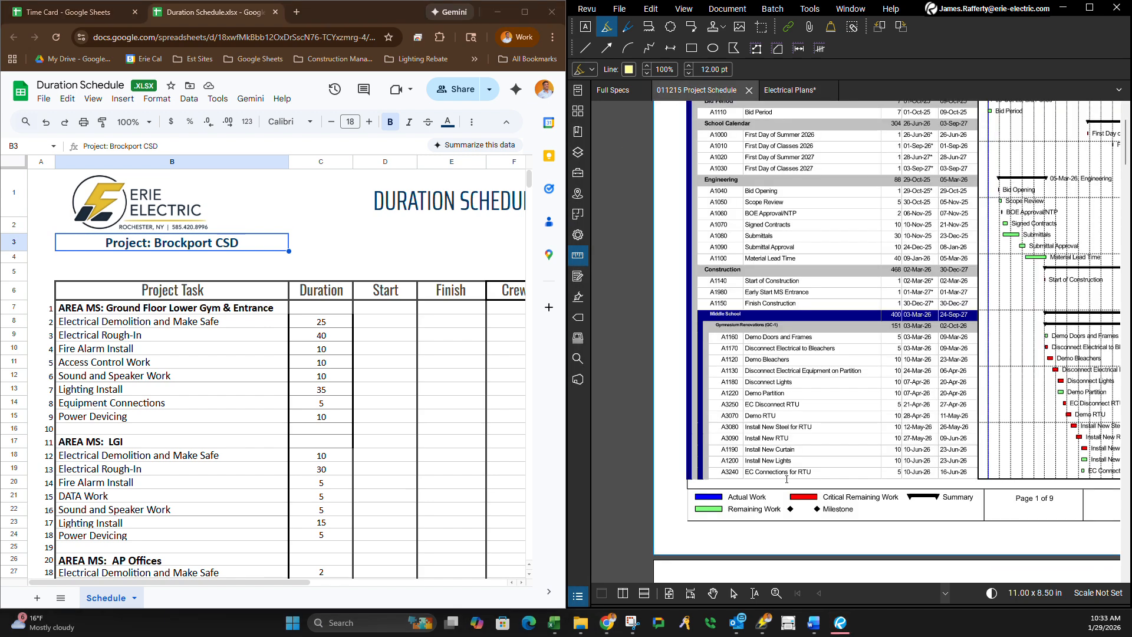
scroll(951, 351, "up", 2)
scroll(919, 448, "down", 3)
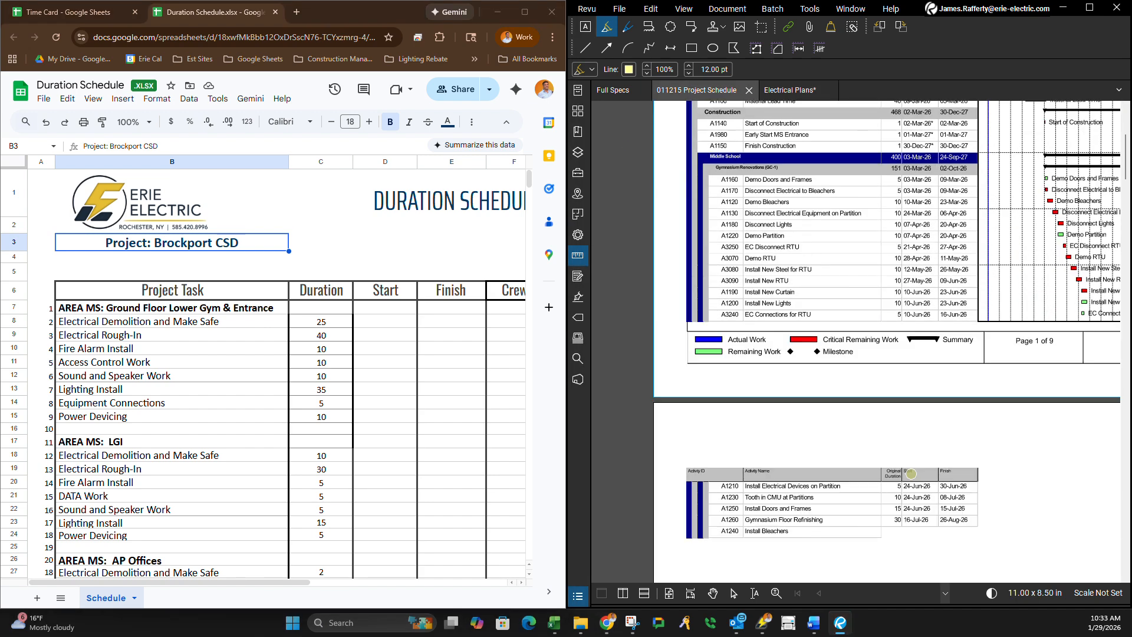
scroll(903, 511, "up", 3)
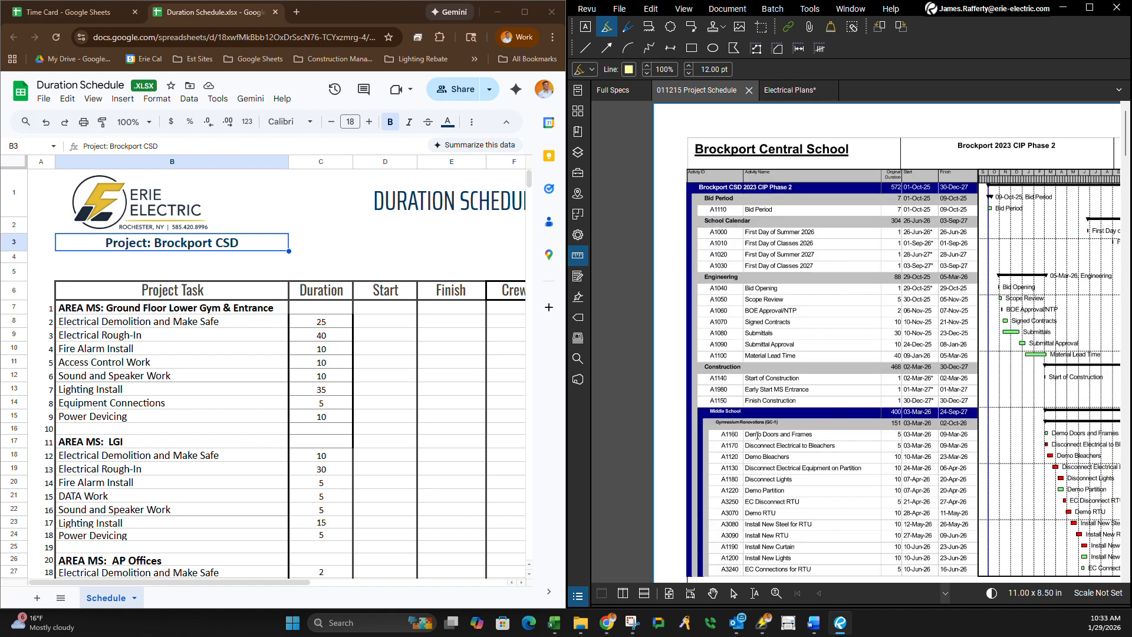
left_click_drag(771, 423, 736, 420)
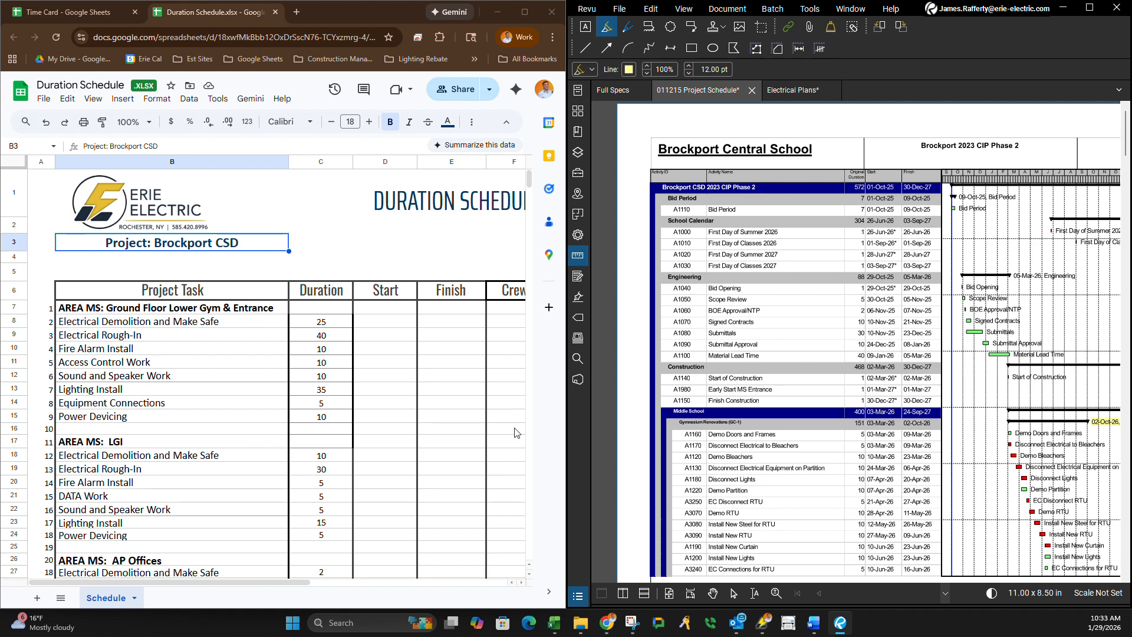
Compare the project schedule's Middle School and Ginther Elementary activities with the area tasks in the Duration Schedule spreadsheet.
scroll(789, 421, "down", 10)
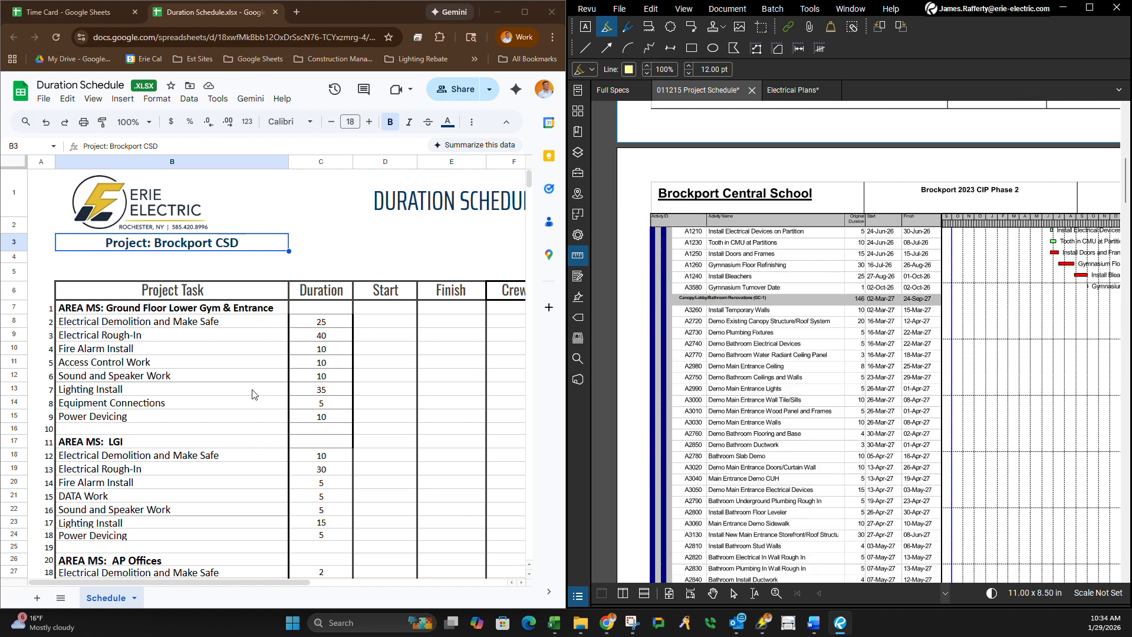
scroll(743, 313, "up", 3)
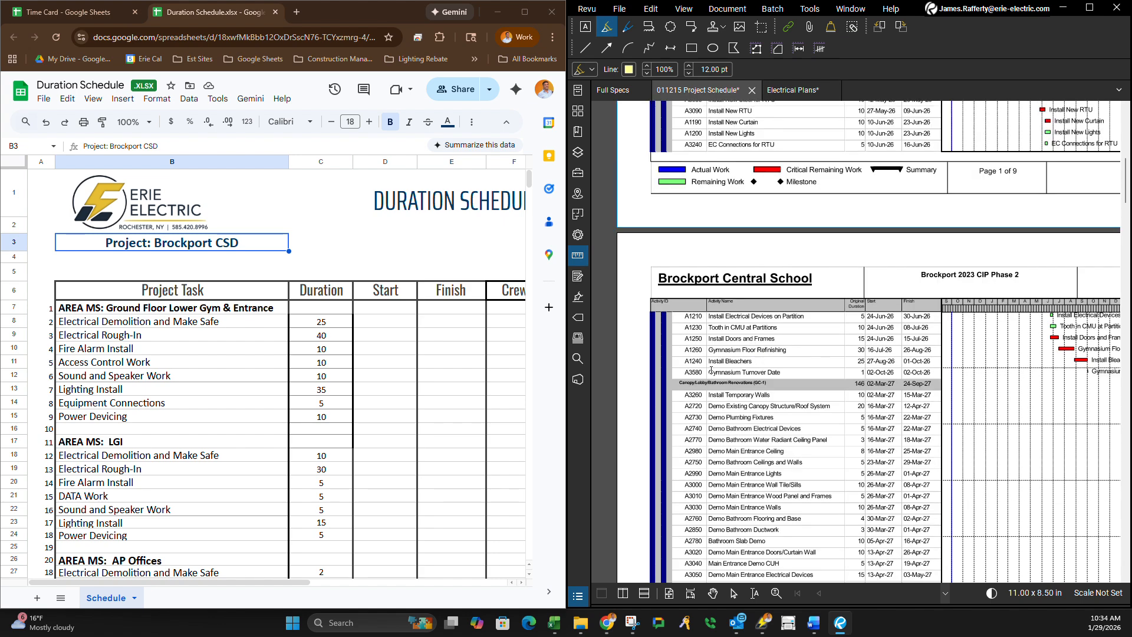
scroll(755, 313, "down", 3)
scroll(734, 330, "down", 12)
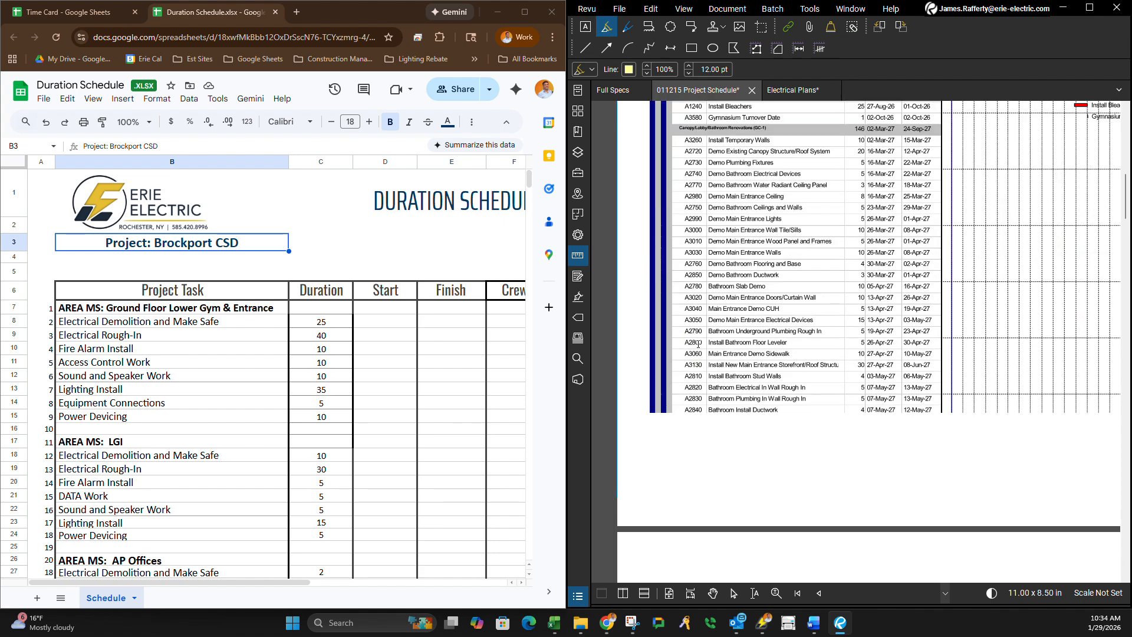
scroll(766, 512, "down", 6)
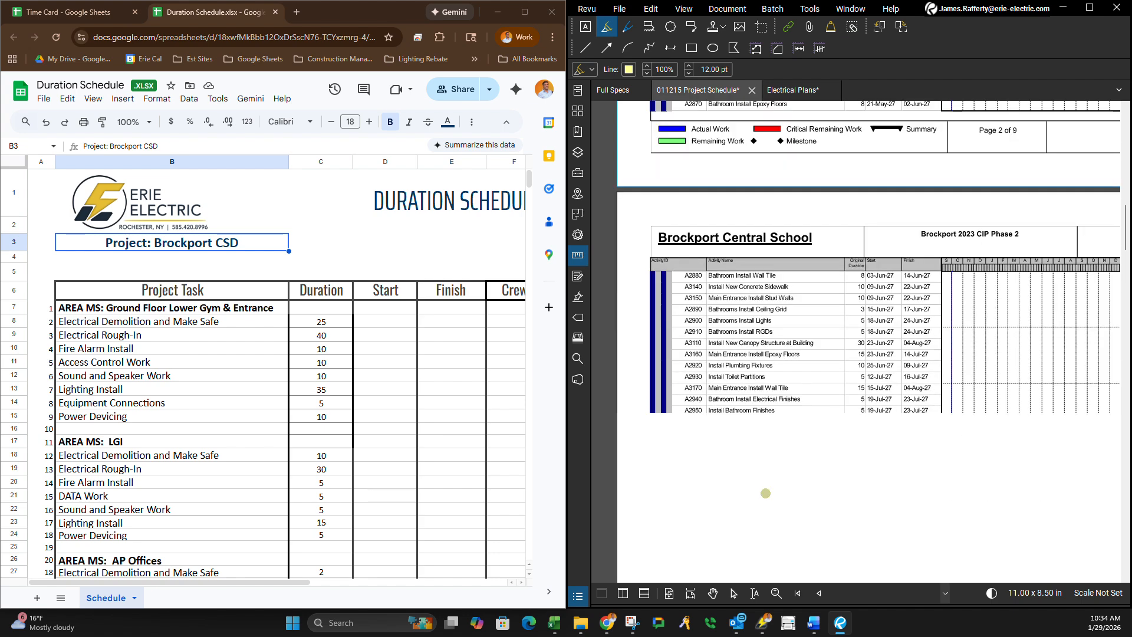
scroll(769, 410, "down", 18)
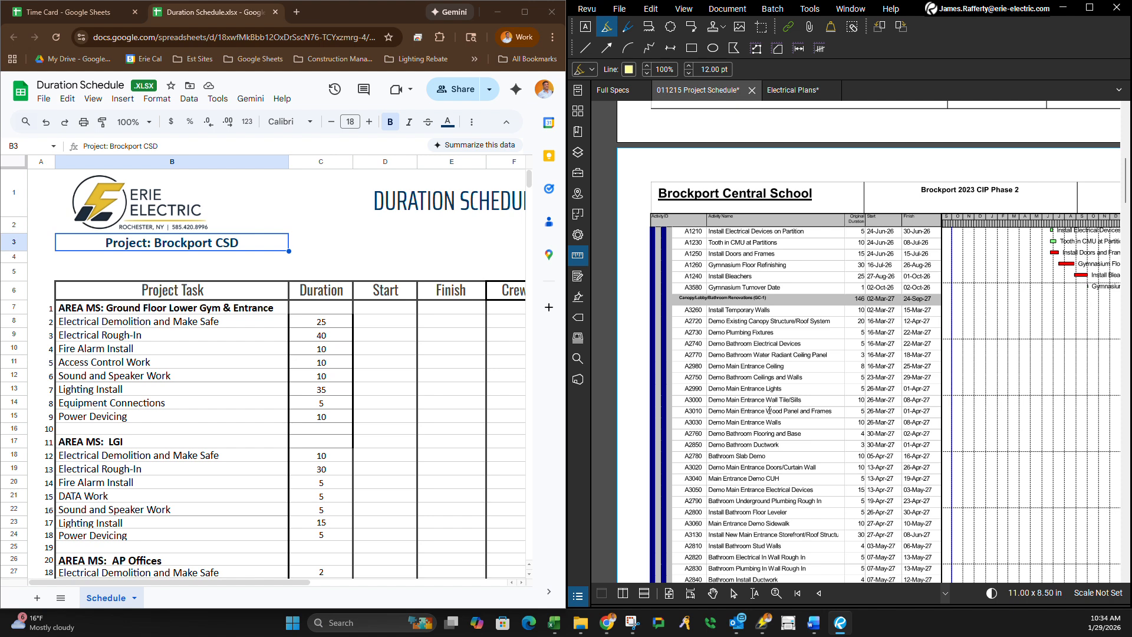
scroll(769, 410, "up", 6)
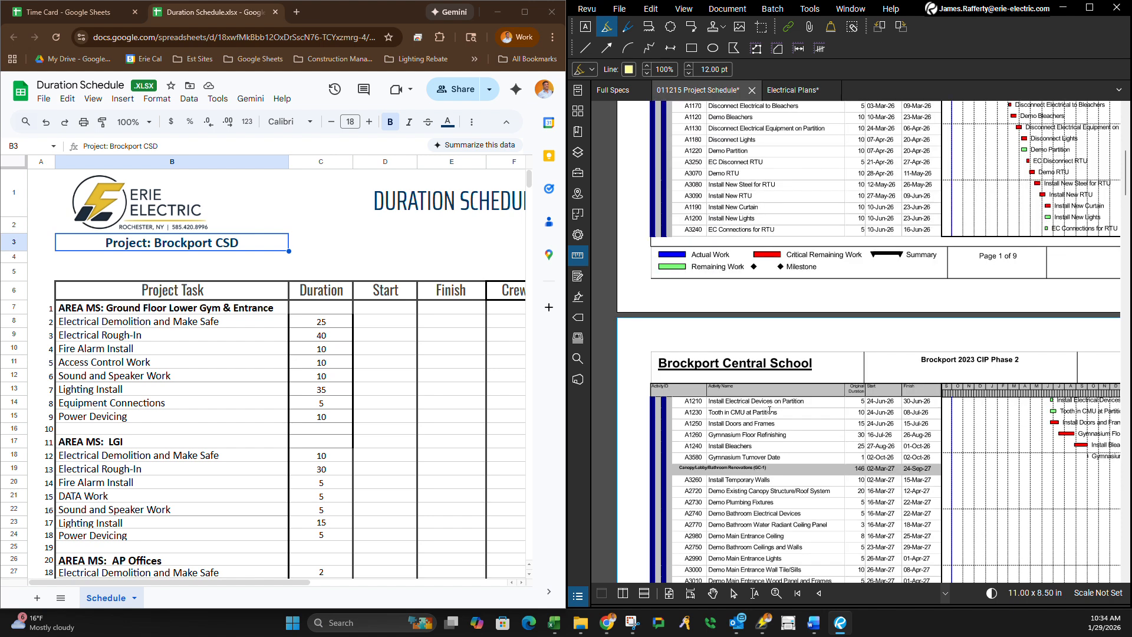
scroll(769, 410, "down", 3)
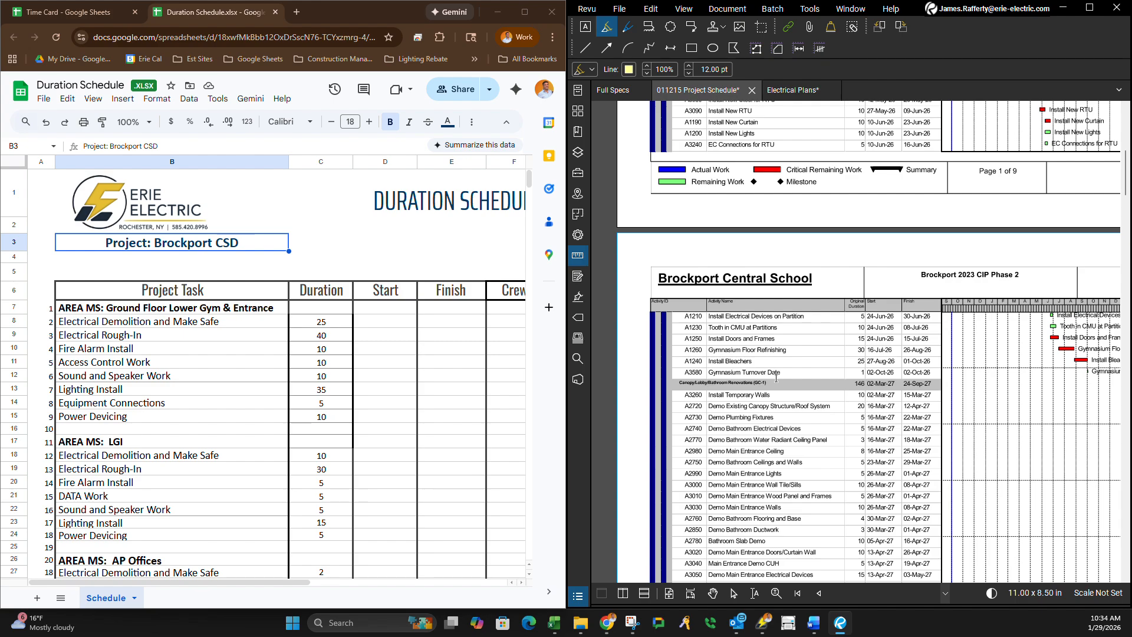
scroll(776, 377, "down", 20)
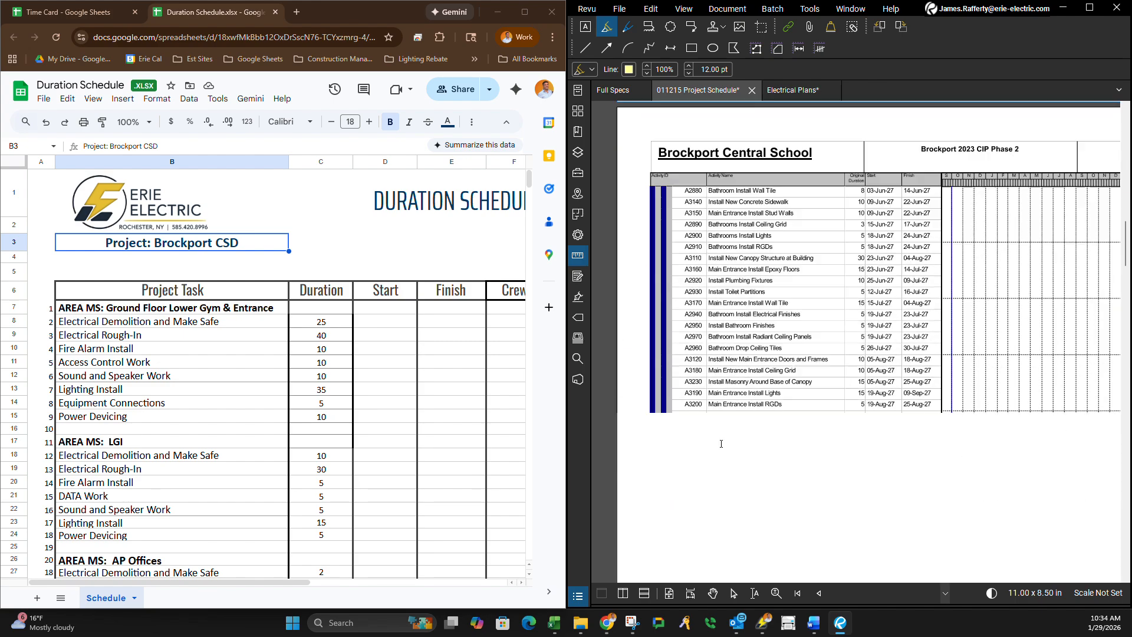
scroll(720, 444, "down", 4)
scroll(720, 443, "up", 2)
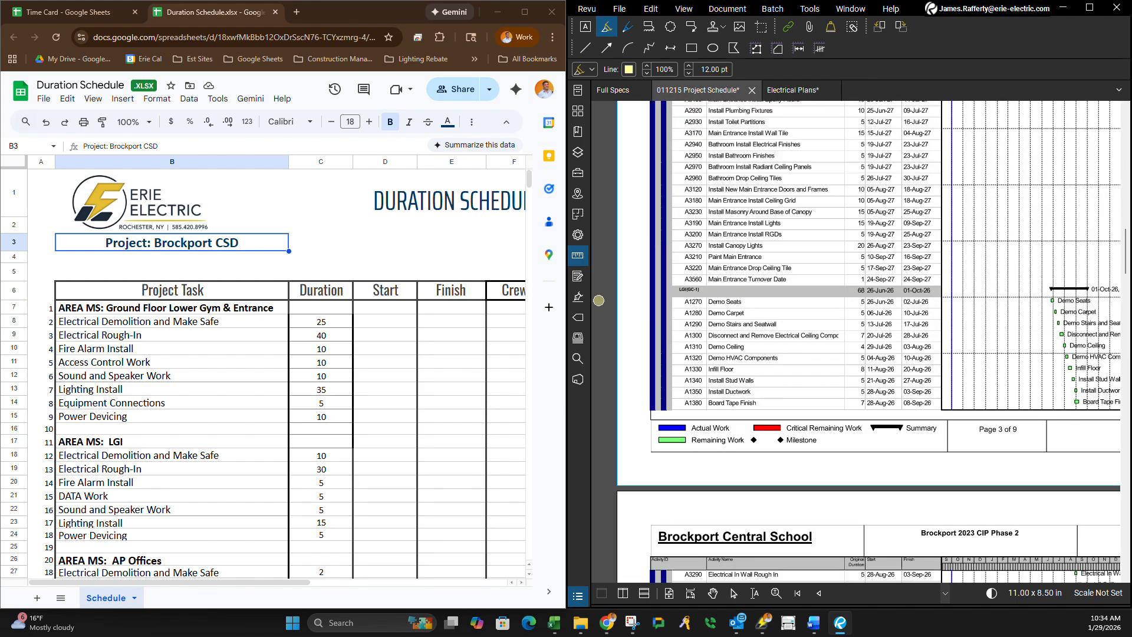
scroll(816, 397, "down", 3)
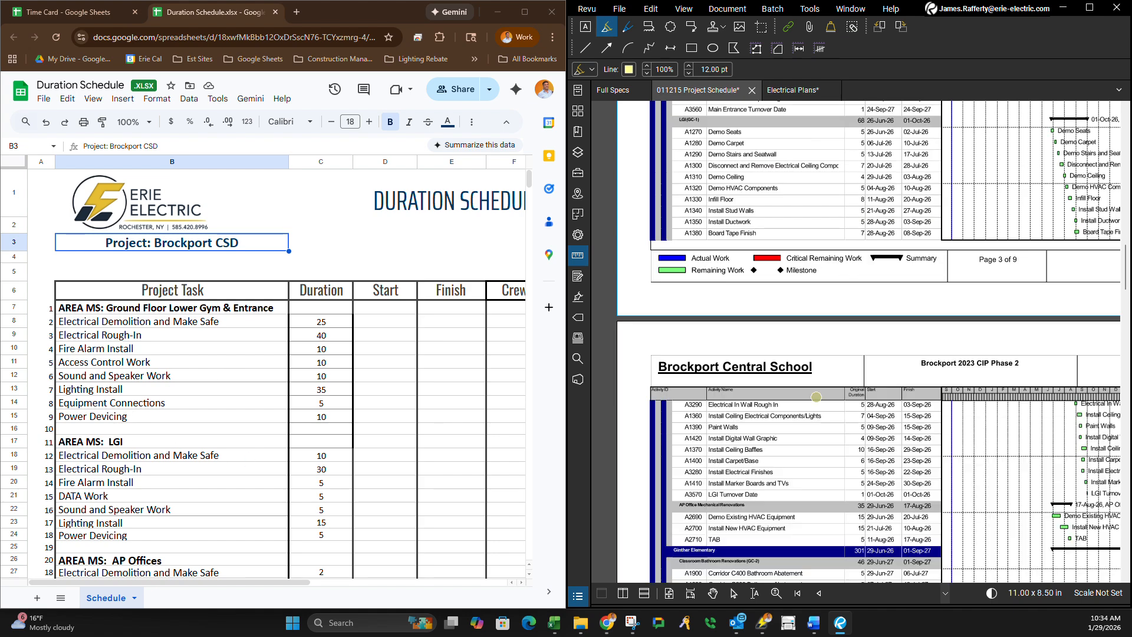
scroll(727, 506, "down", 3)
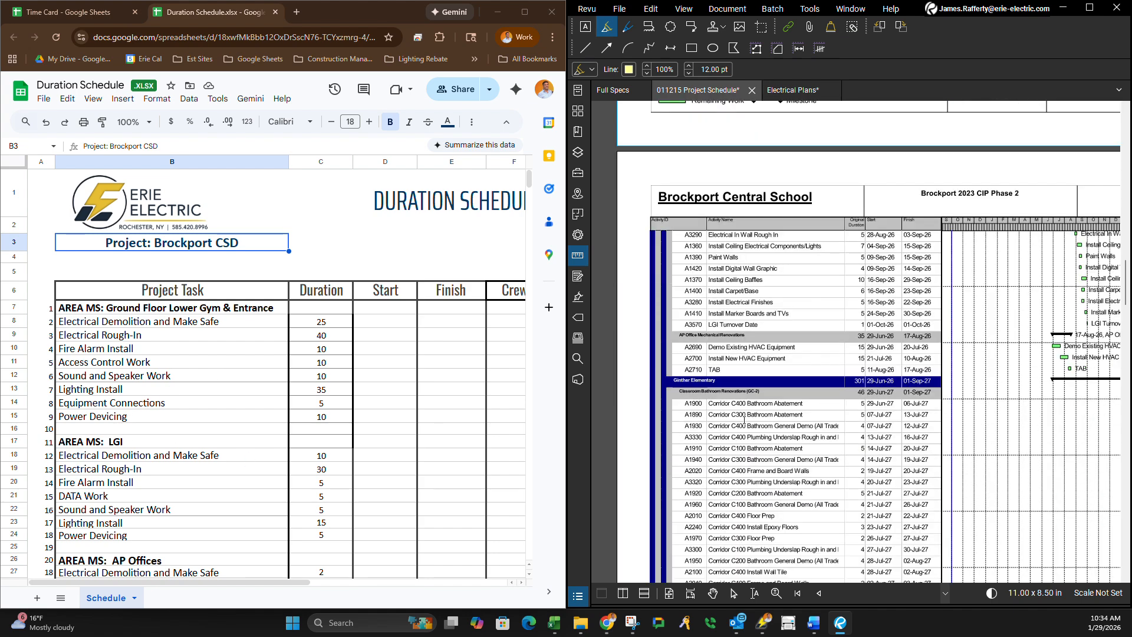
scroll(201, 512, "down", 1)
scroll(172, 497, "down", 1)
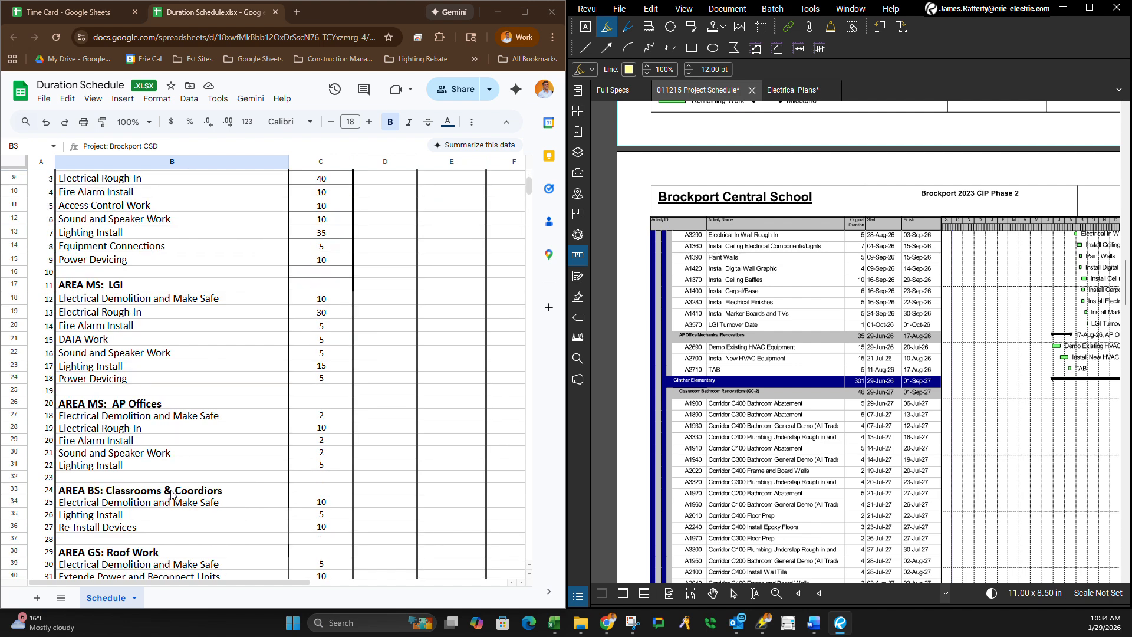
scroll(106, 398, "down", 2)
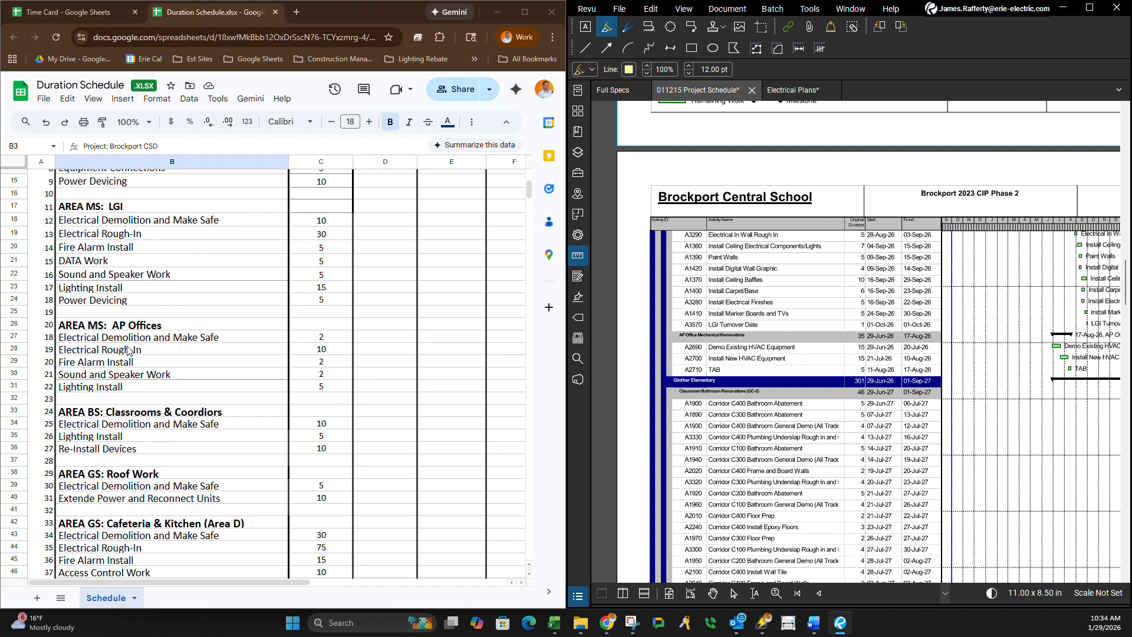
Compare the project schedule's Ginther Elementary bathroom activities with the spreadsheet's area tasks, including the Classrooms & Corridors heading in B51.
scroll(147, 353, "down", 4)
scroll(723, 357, "down", 3)
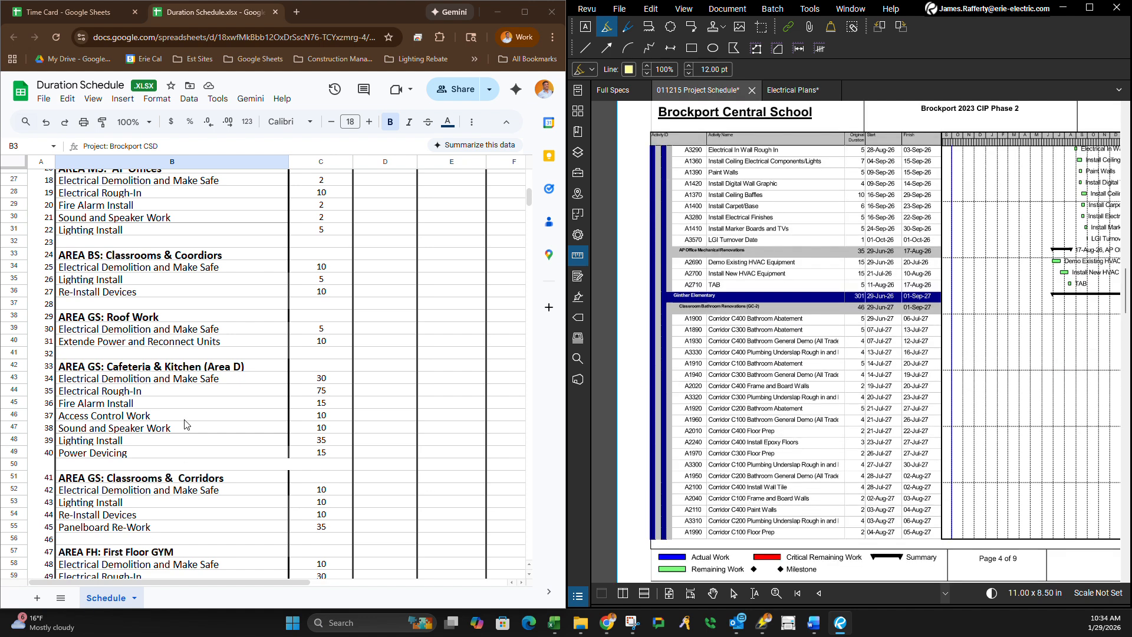
scroll(759, 322, "down", 9)
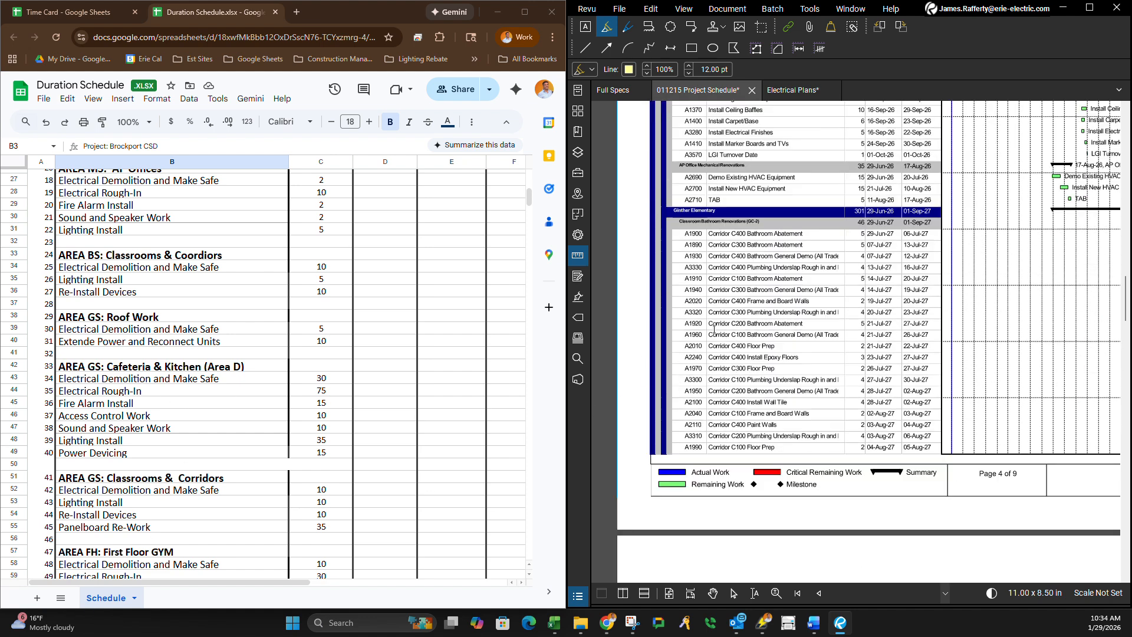
scroll(158, 369, "down", 4)
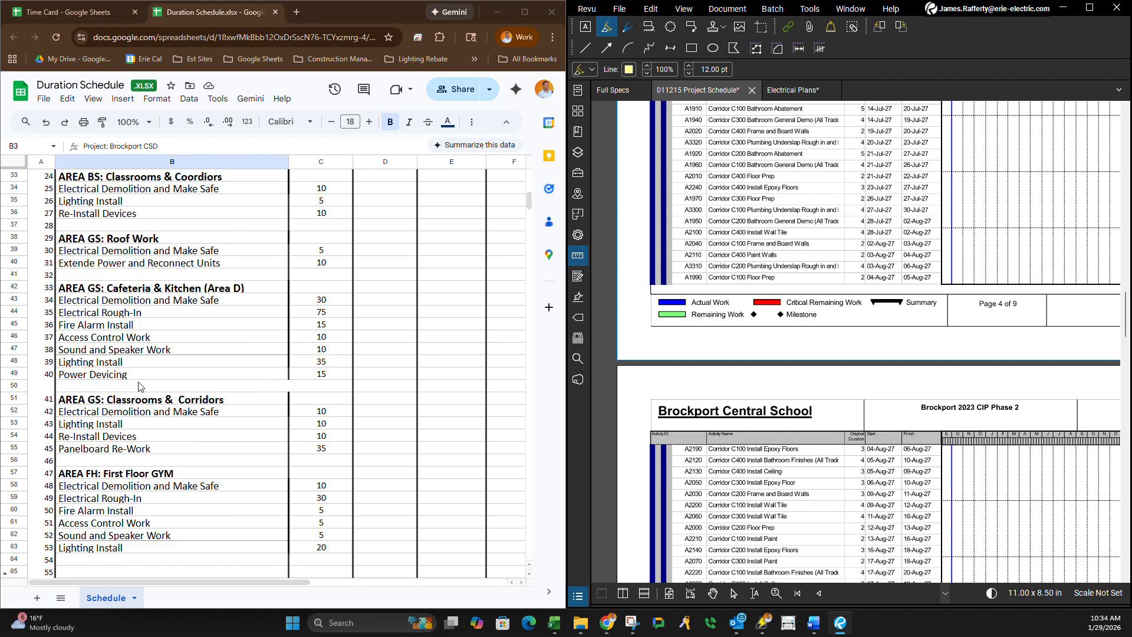
scroll(126, 422, "up", 4)
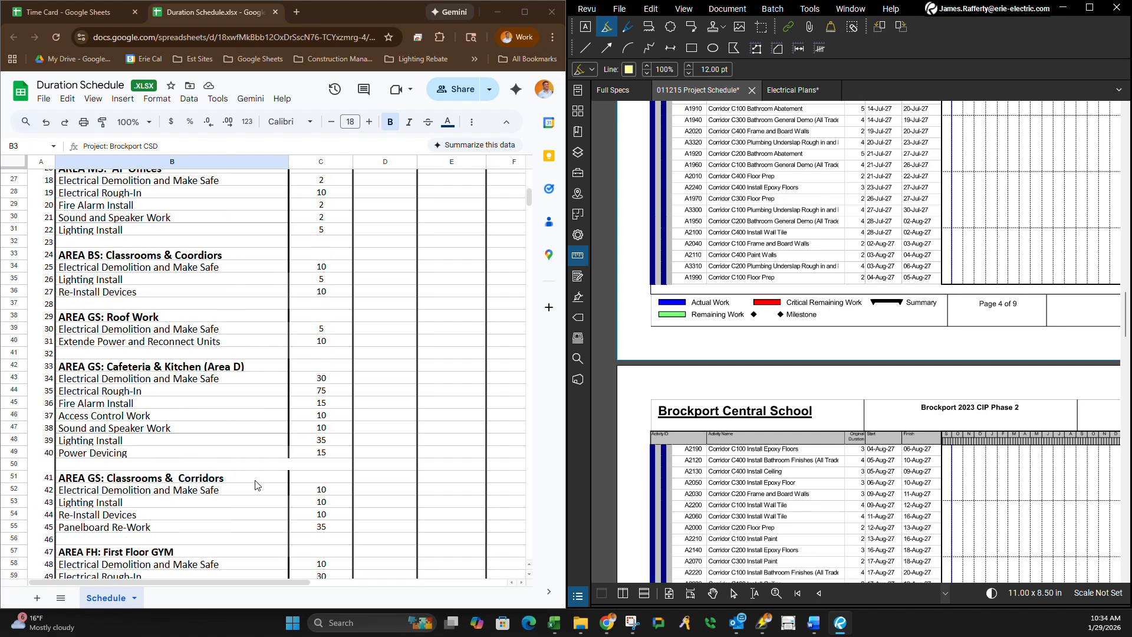
left_click(157, 480)
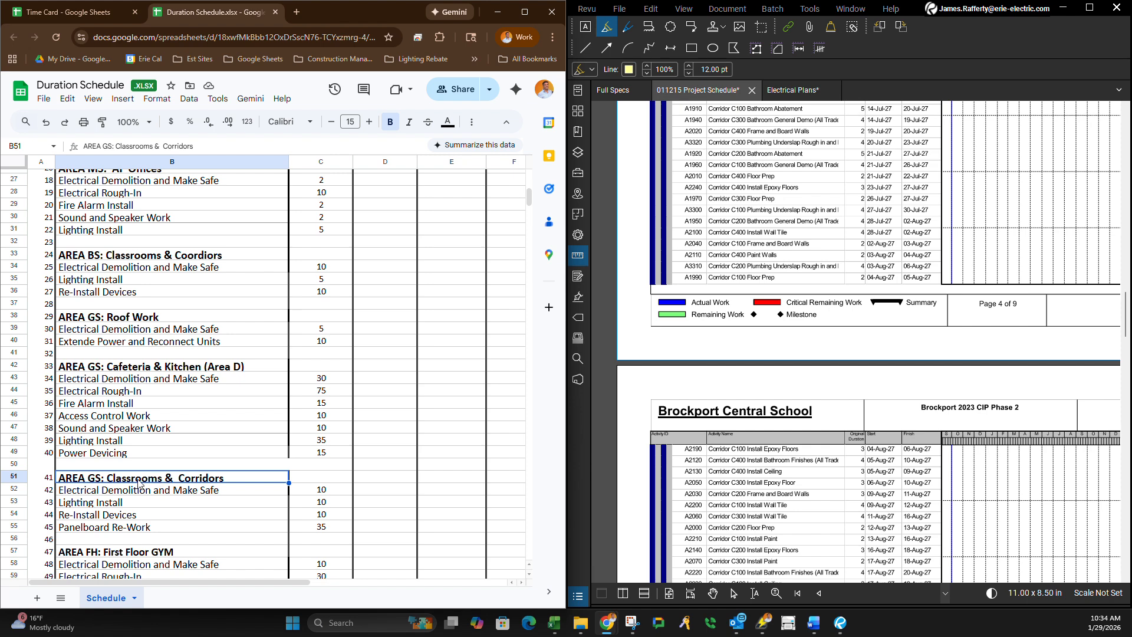
double_click(138, 481)
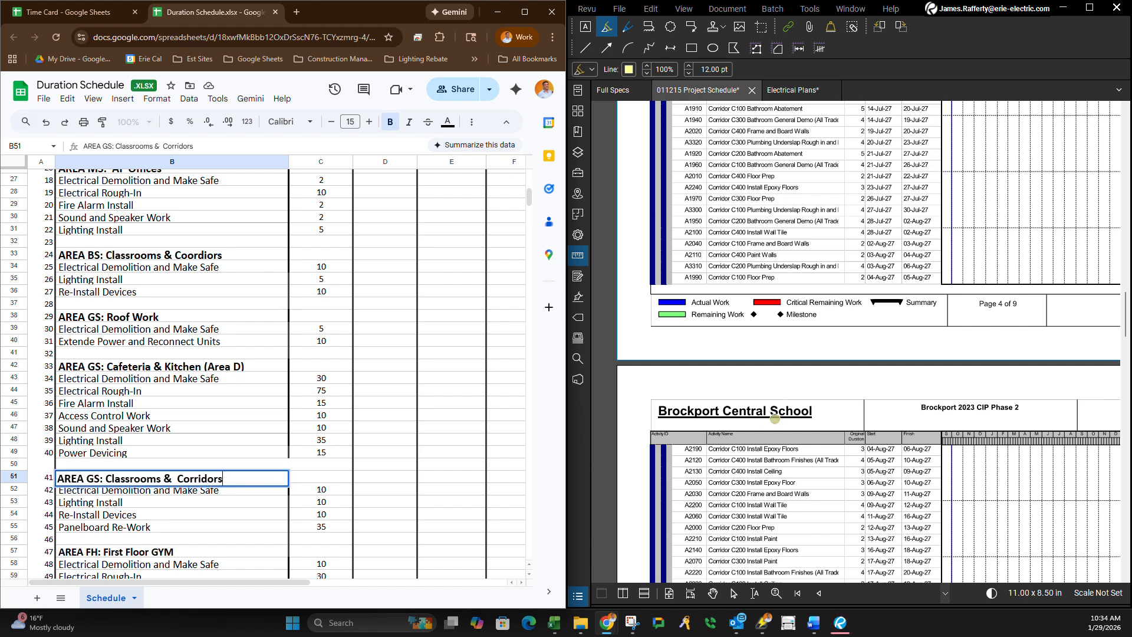
scroll(745, 203, "up", 2)
scroll(682, 463, "down", 6)
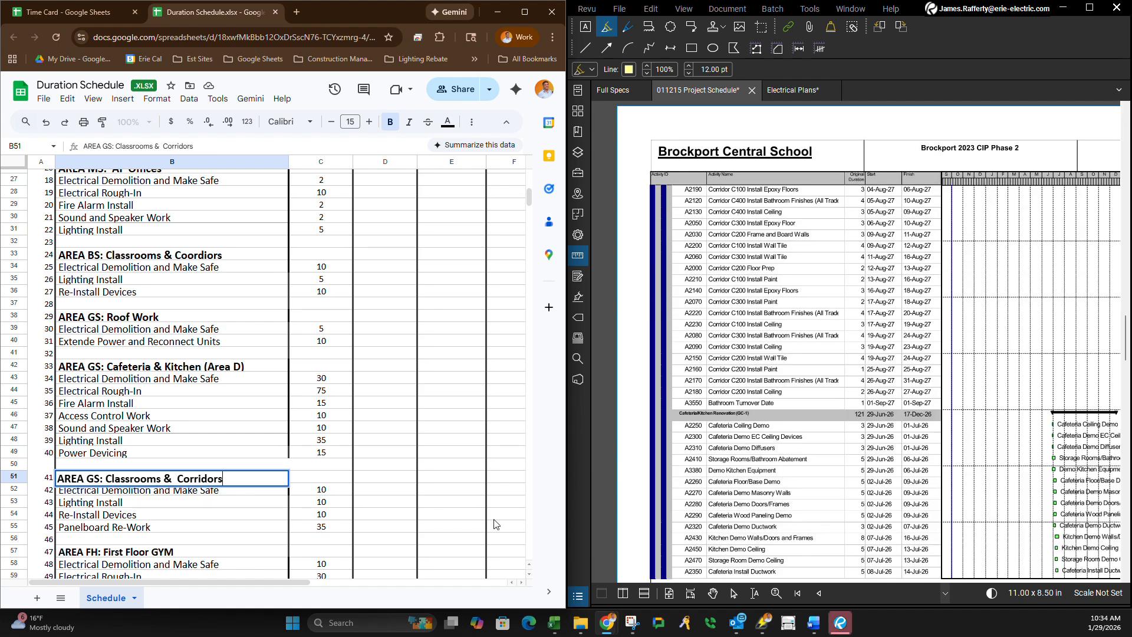
scroll(172, 413, "down", 5)
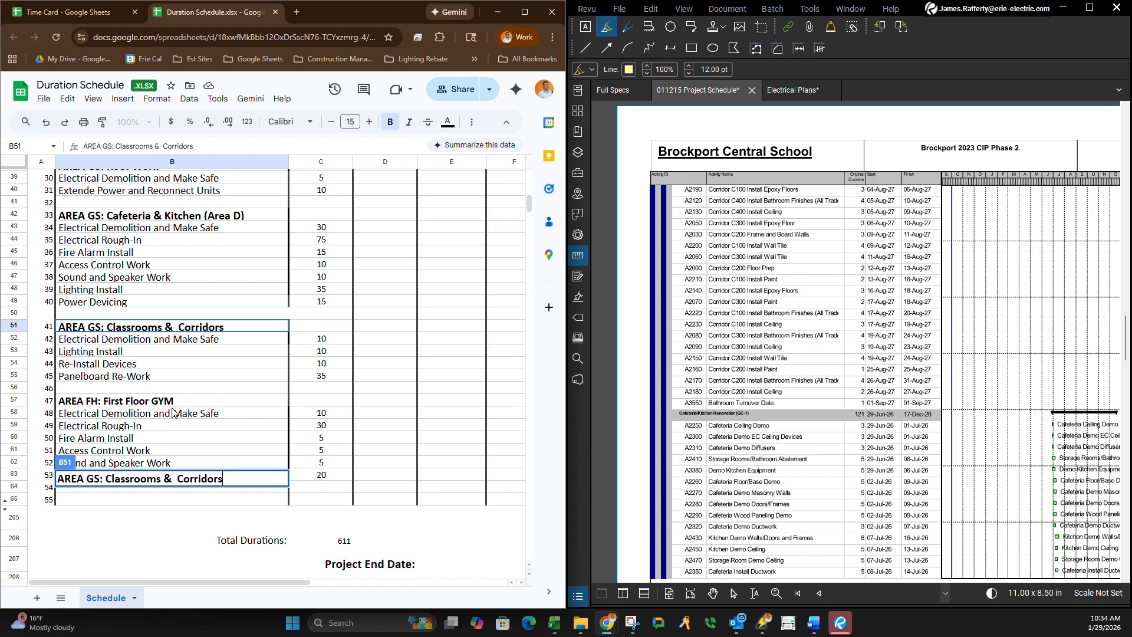
left_click(173, 413)
Check the project schedule's Cafeteria/Kitchen Renovation activities through to the start of the Barclay Elementary section.
scroll(730, 435, "down", 6)
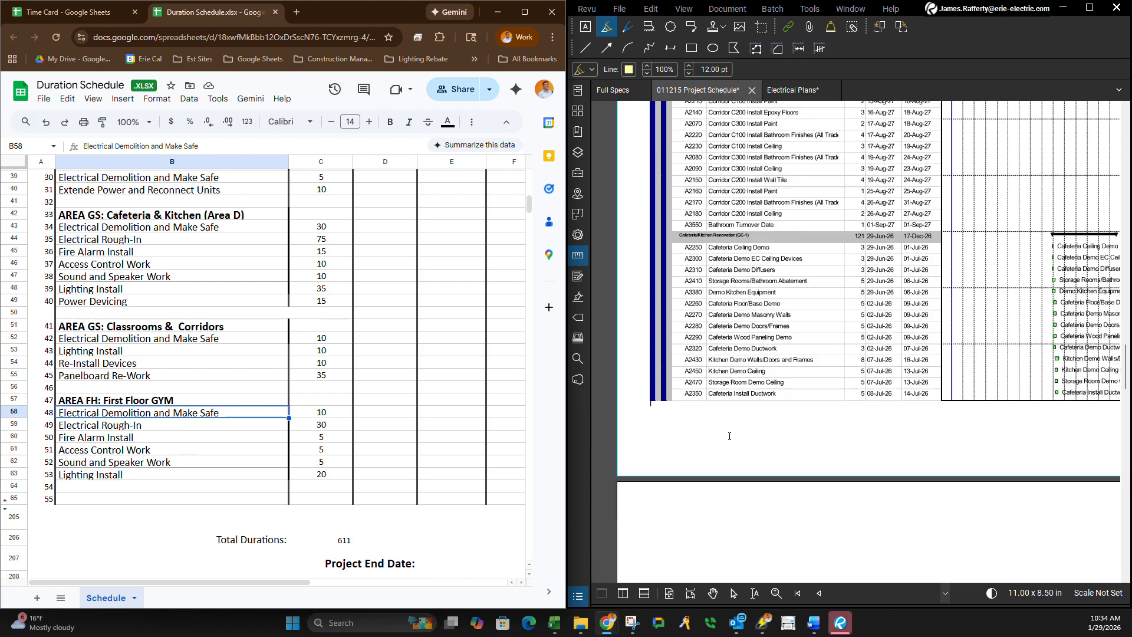
scroll(729, 435, "down", 3)
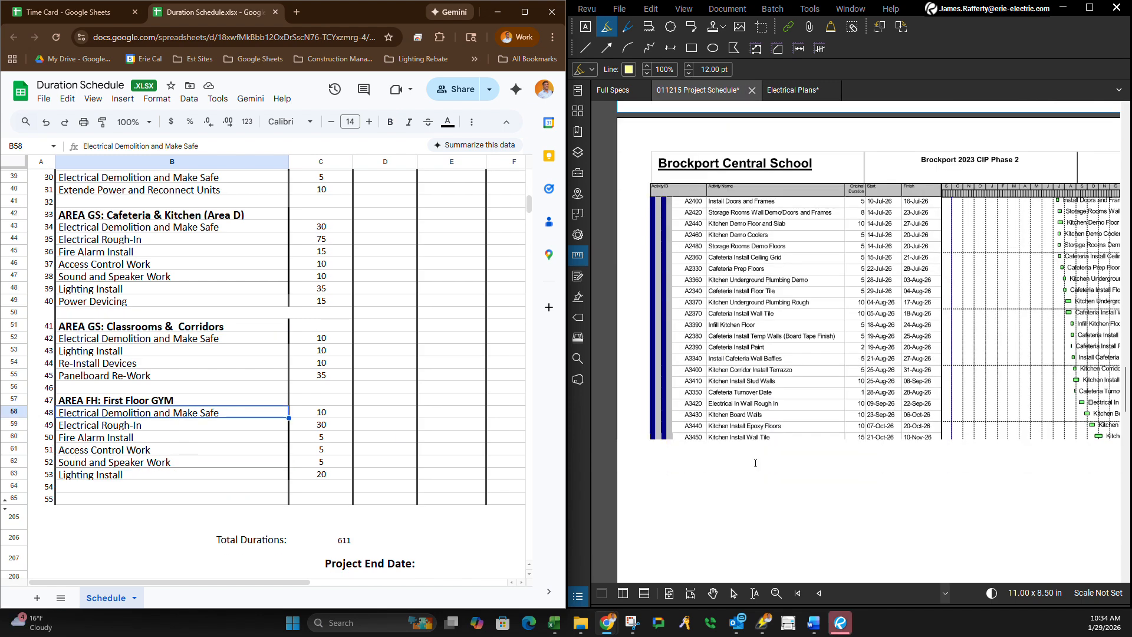
scroll(92, 407, "down", 1)
scroll(92, 407, "down", 6)
scroll(263, 447, "up", 9)
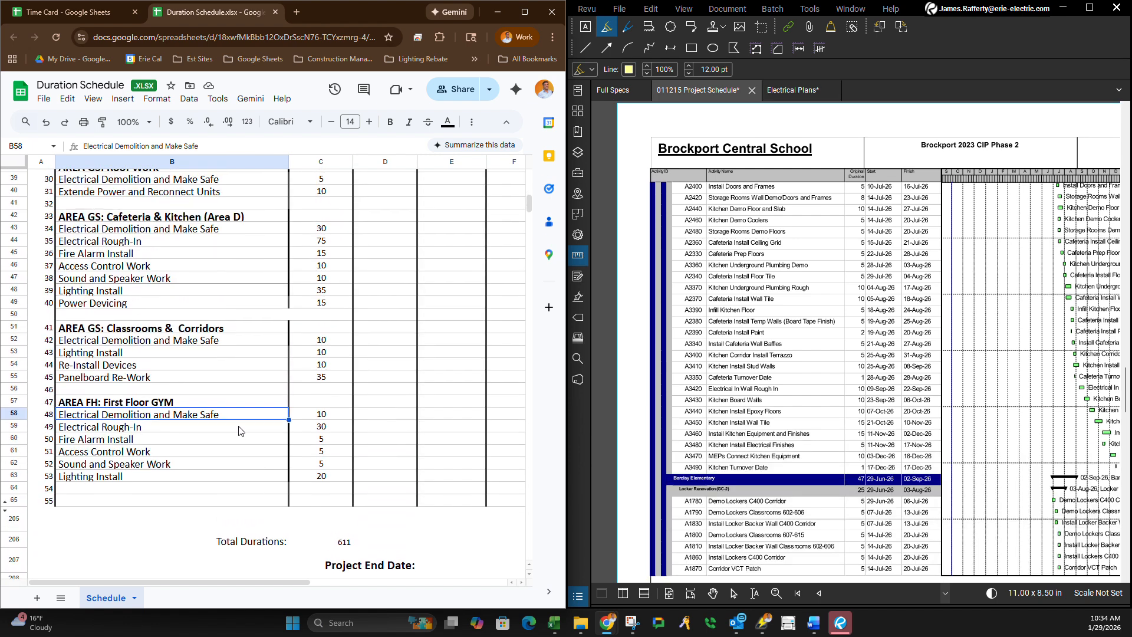
Replace "Classrooms" with "Bathrooms" in the AREA BS heading in B33.
scroll(213, 461, "up", 2)
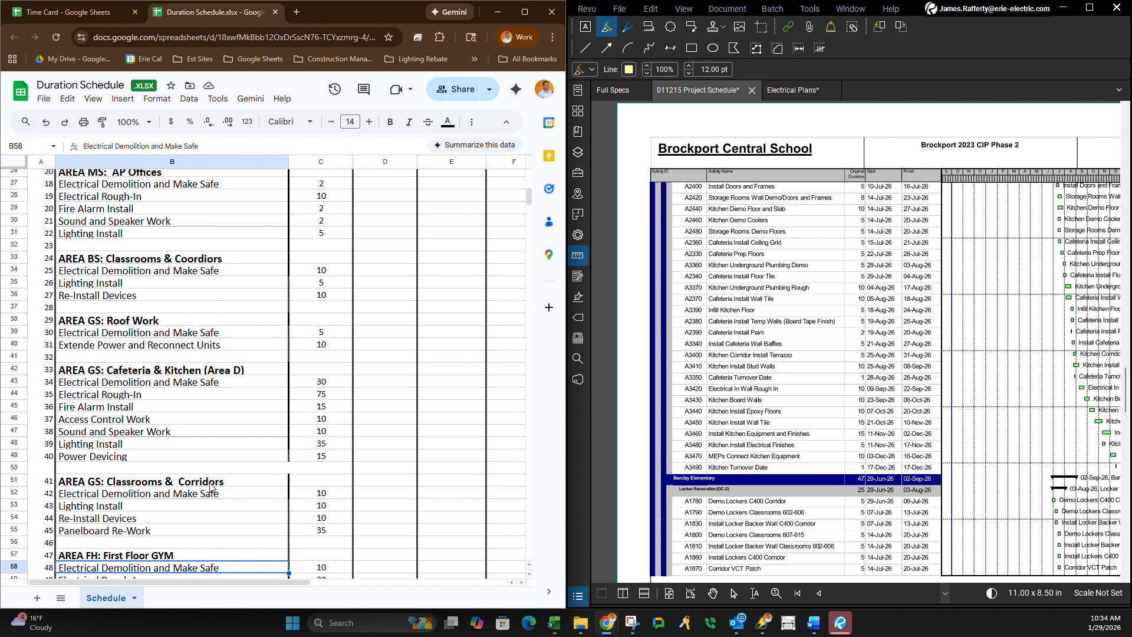
left_click(147, 260)
double_click(128, 255)
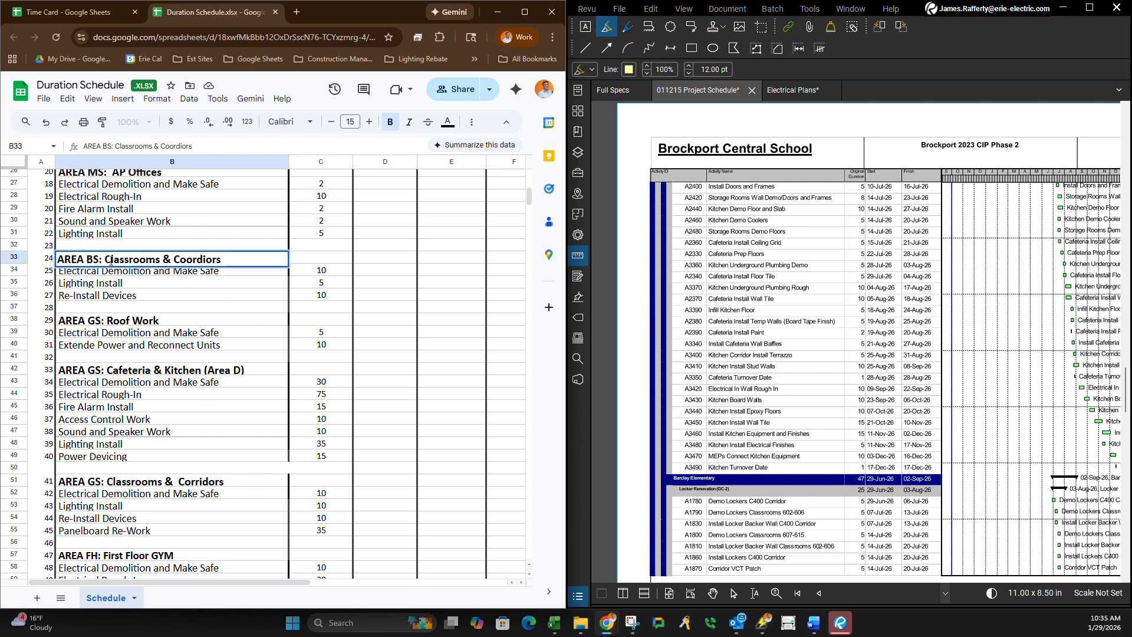
left_click(158, 261)
left_click_drag(158, 261, 110, 261)
left_click(126, 261)
key("BackSpace")
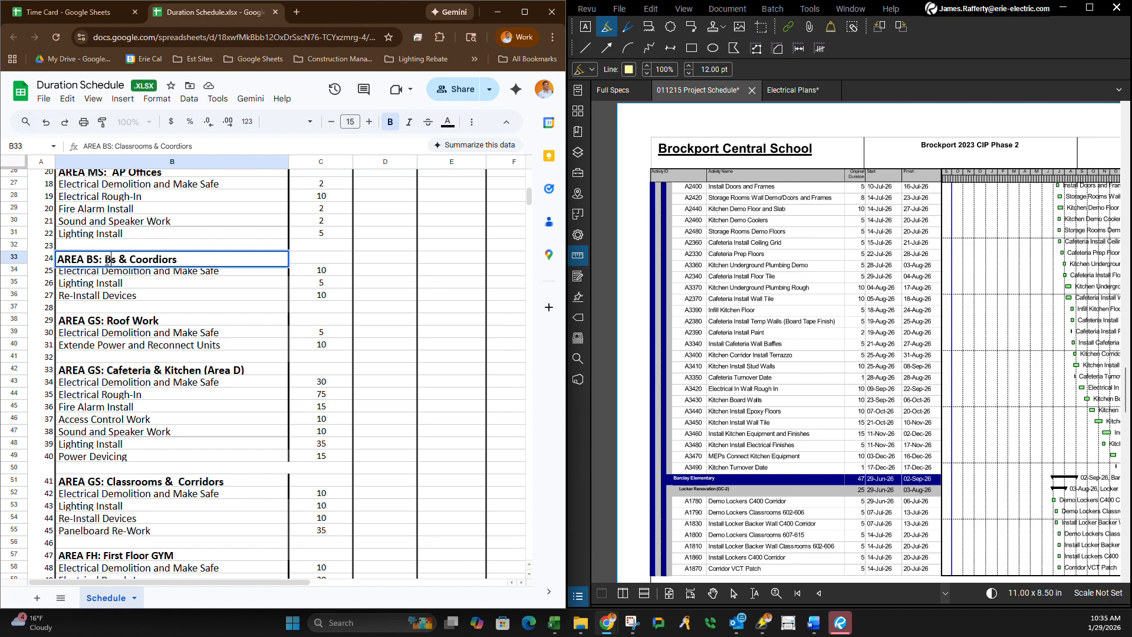
type("Bathrooms")
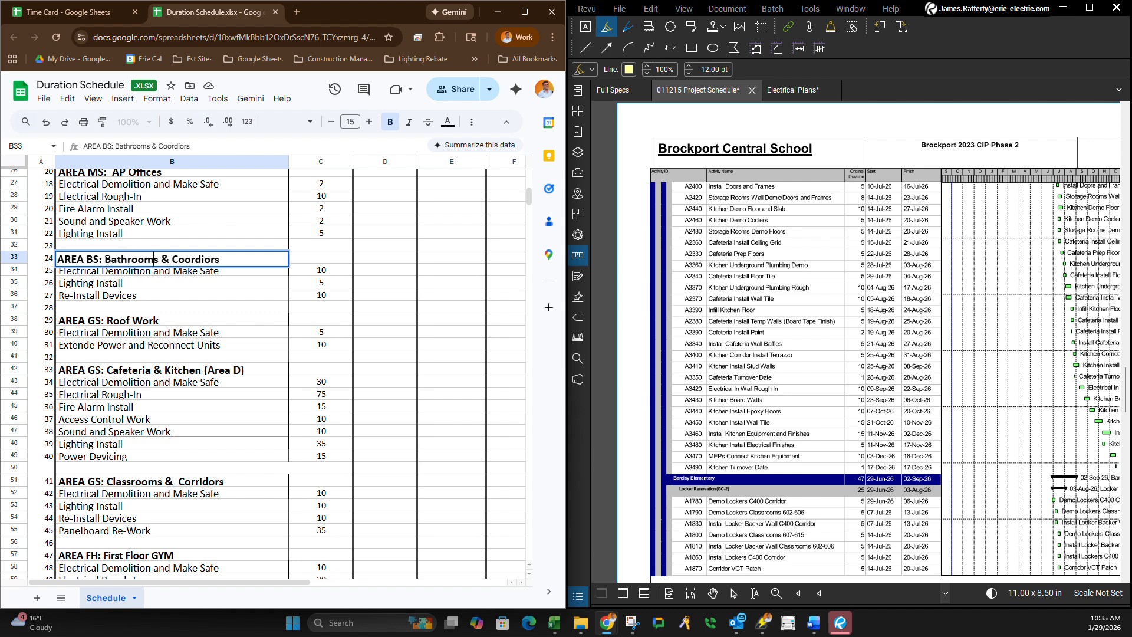
key("BackSpace")
left_click(141, 299)
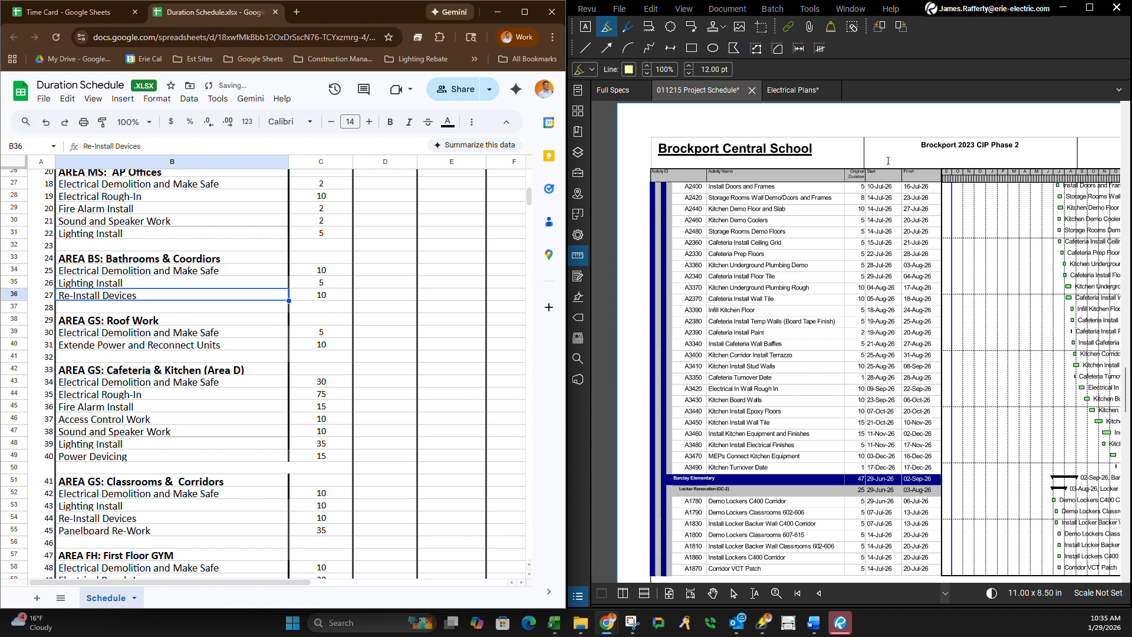
Examine the cafeteria and kitchen on the First Floor Demolition Plan - Area D sheet of the Electrical Plans document.
left_click(796, 93)
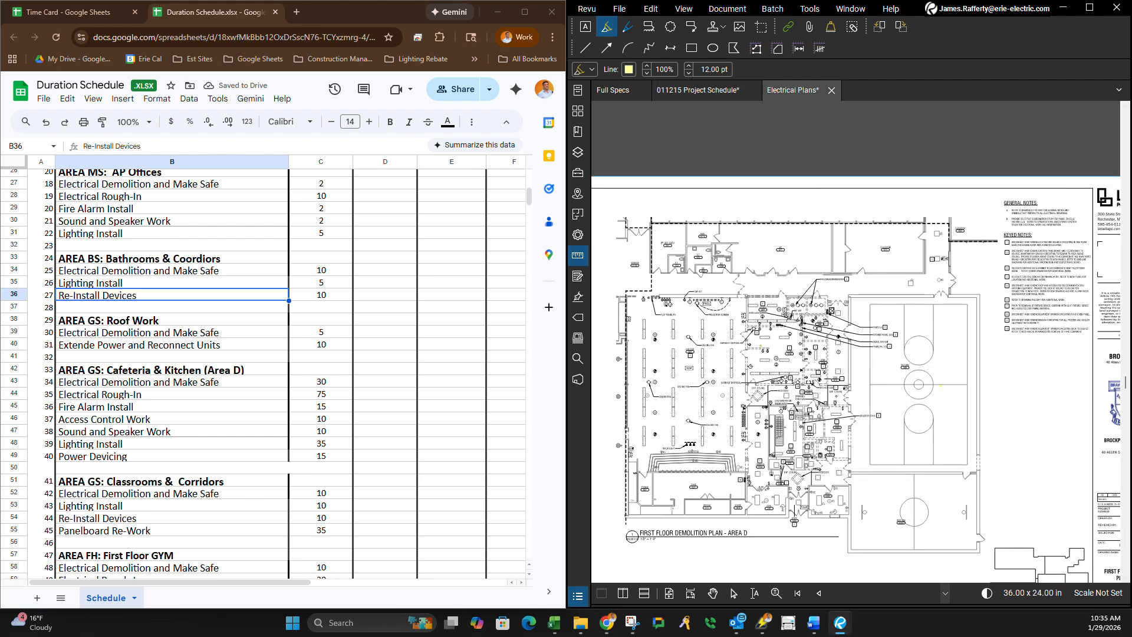
scroll(782, 396, "up", 5)
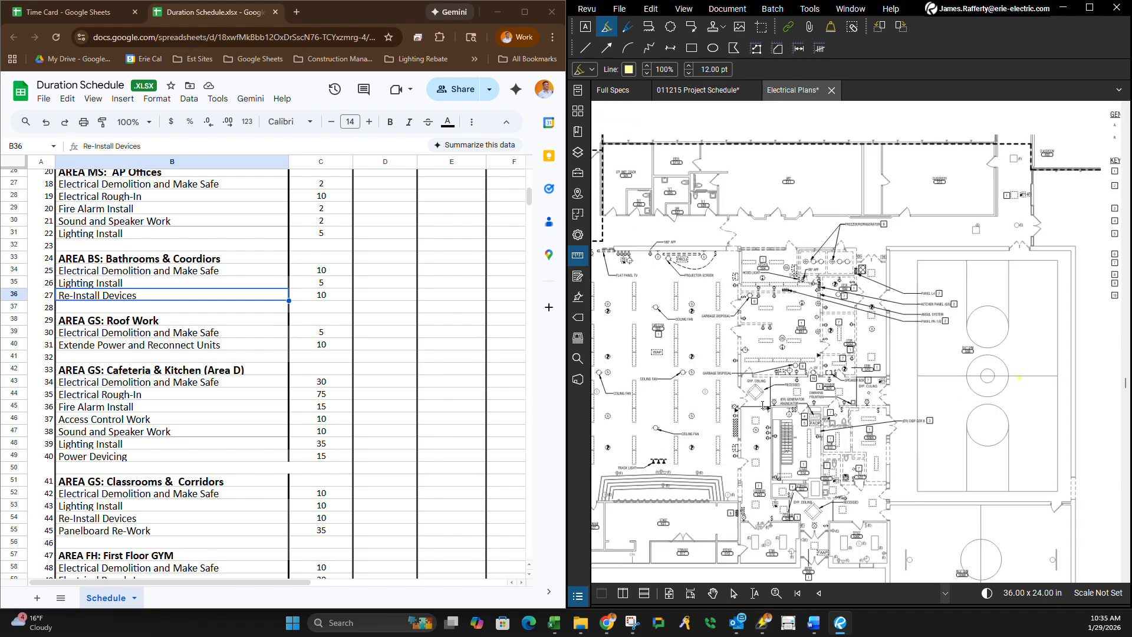
scroll(806, 456, "down", 5)
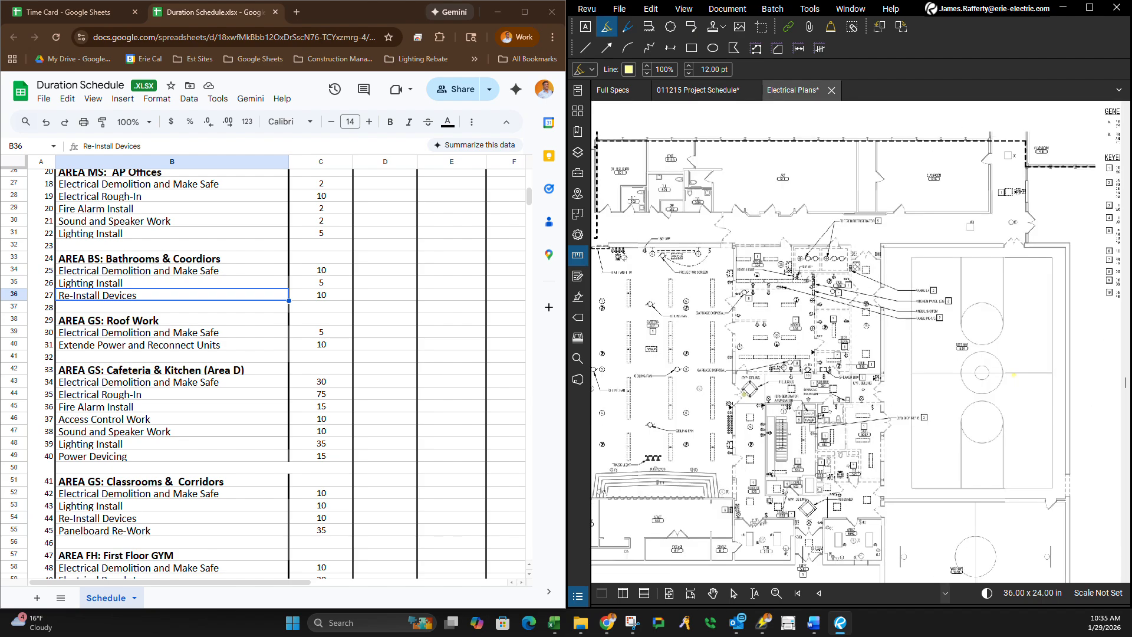
scroll(805, 456, "up", 2)
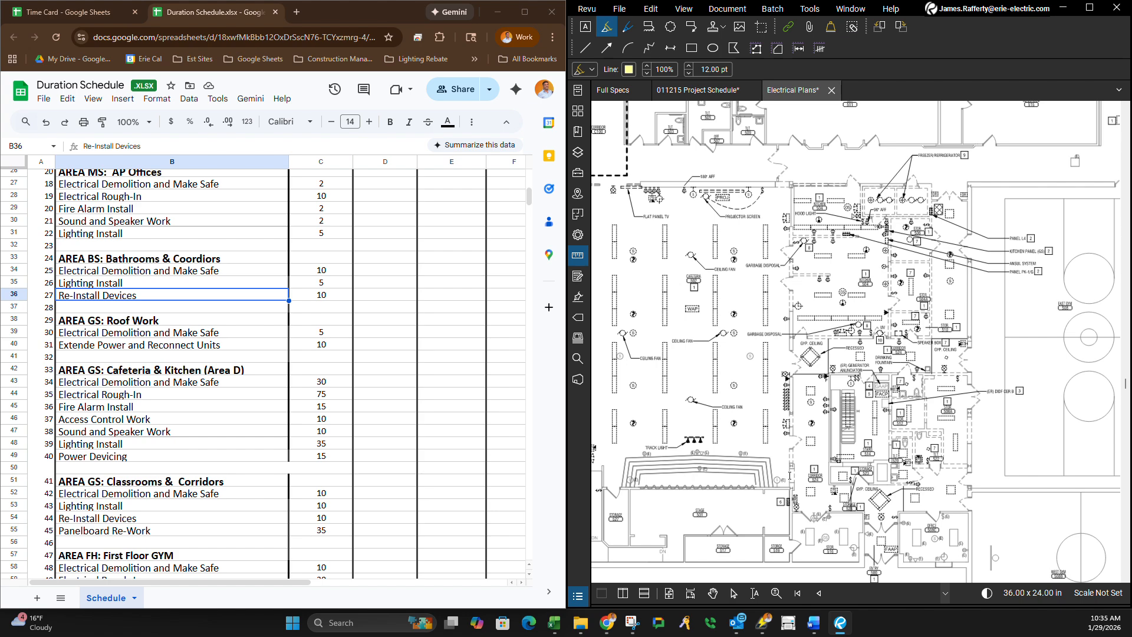
scroll(782, 471, "down", 4)
scroll(779, 471, "up", 2)
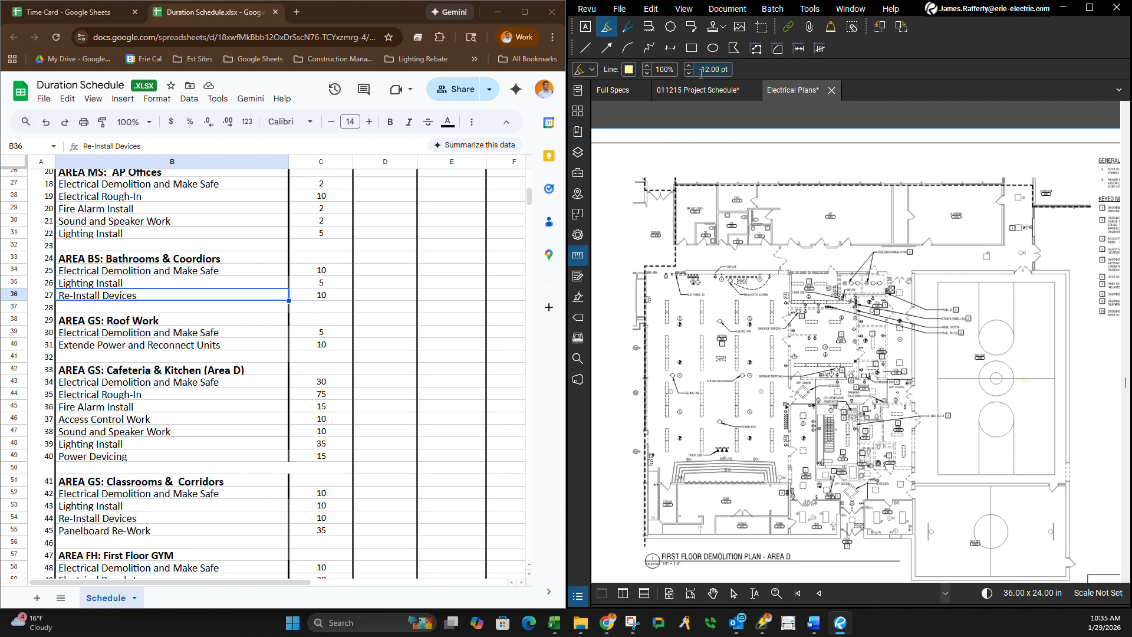
Compare the cafeteria and kitchen activities in the 011215 Project Schedule with the Area D first floor demolition plan.
left_click(696, 92)
scroll(780, 480, "up", 6)
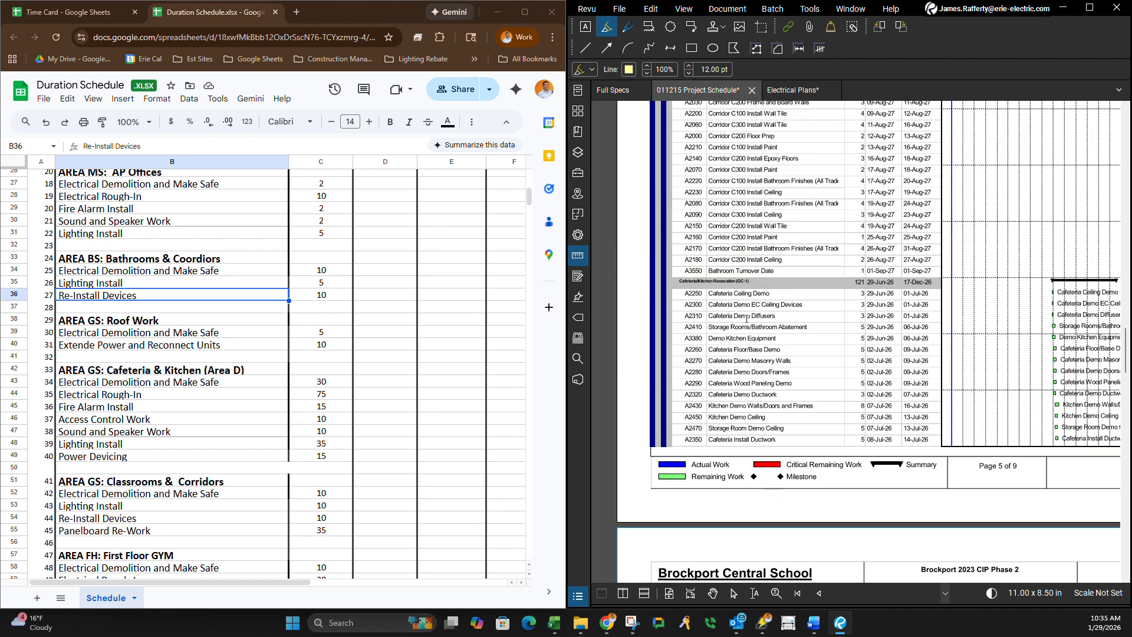
scroll(720, 382, "down", 6)
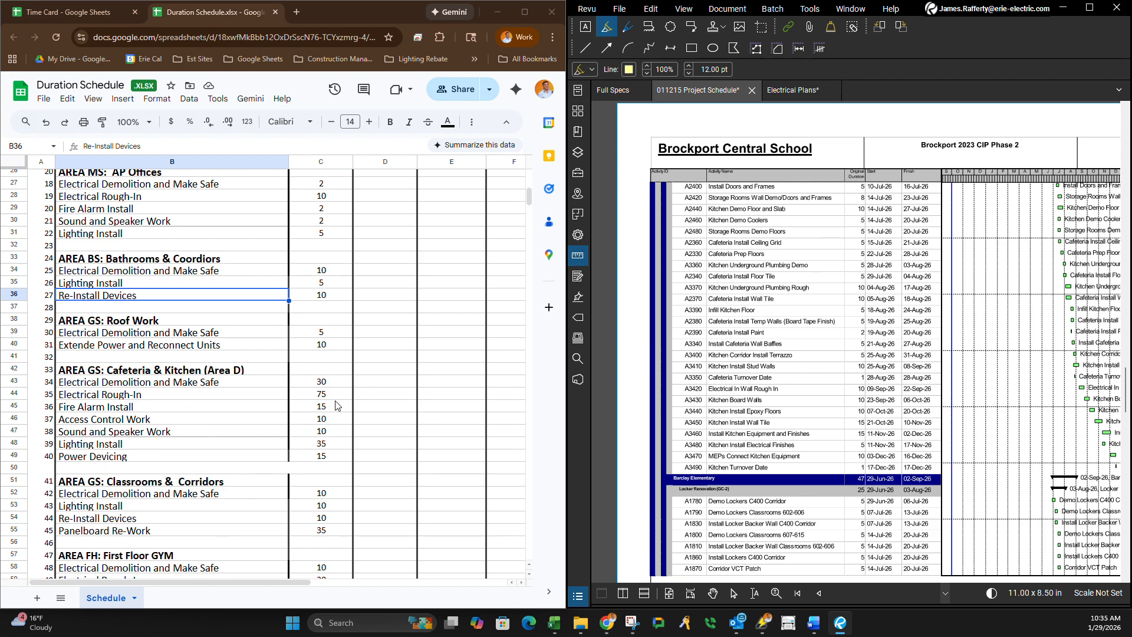
left_click(792, 90)
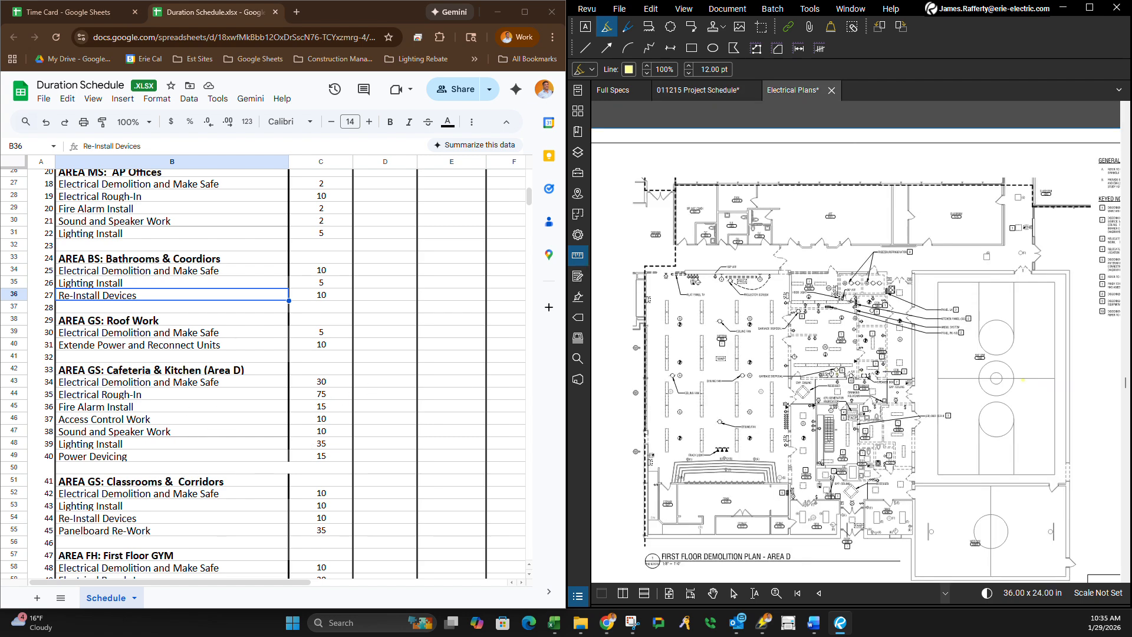
scroll(809, 579, "up", 2)
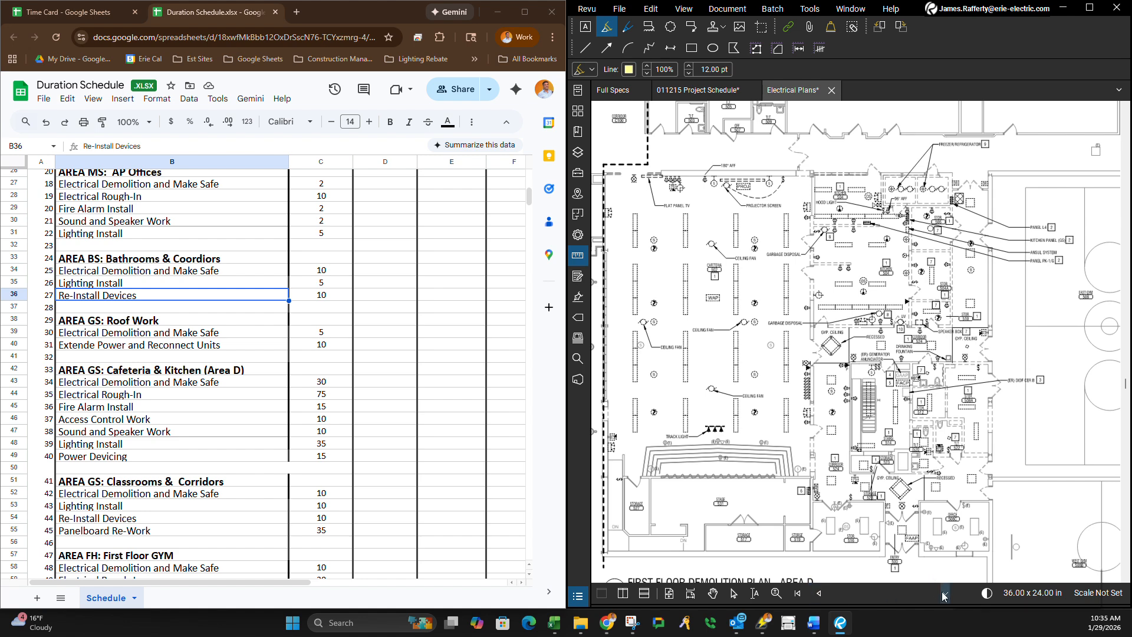
mouse_move(956, 596)
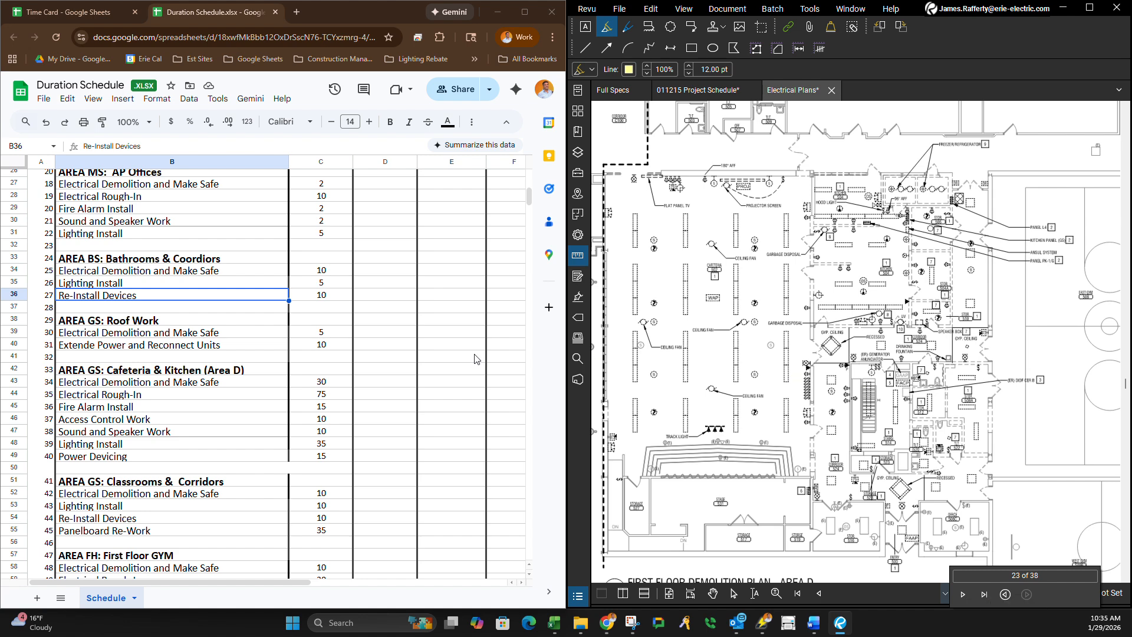
Review the durations of the Middle School areas against those of the AREA GS Cafeteria & Kitchen tasks.
left_click(329, 384)
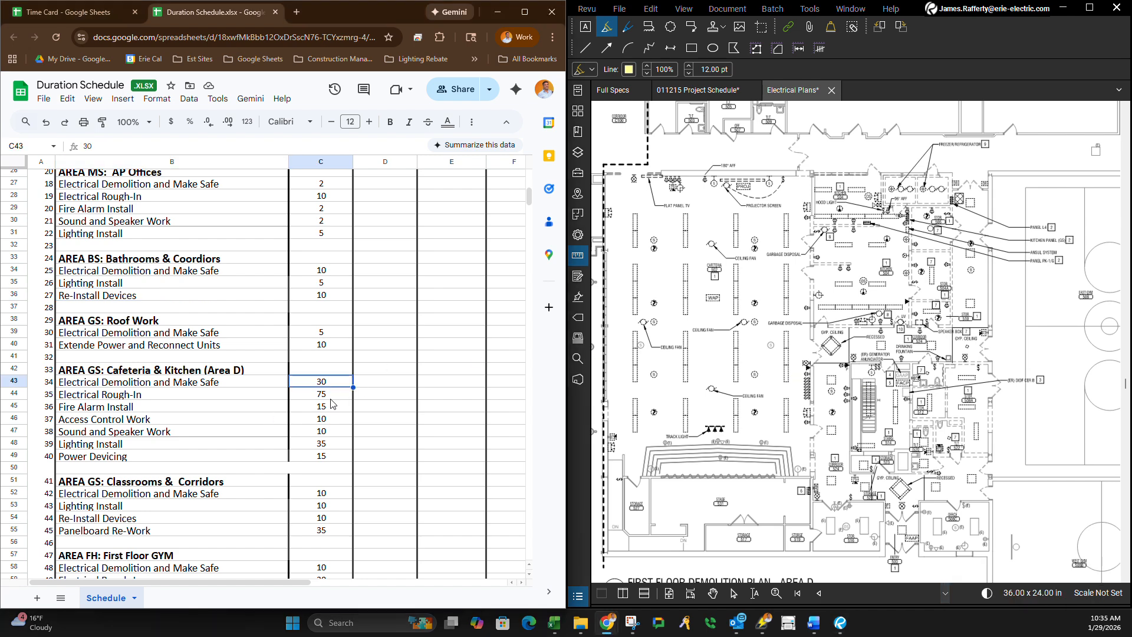
scroll(332, 405, "up", 8)
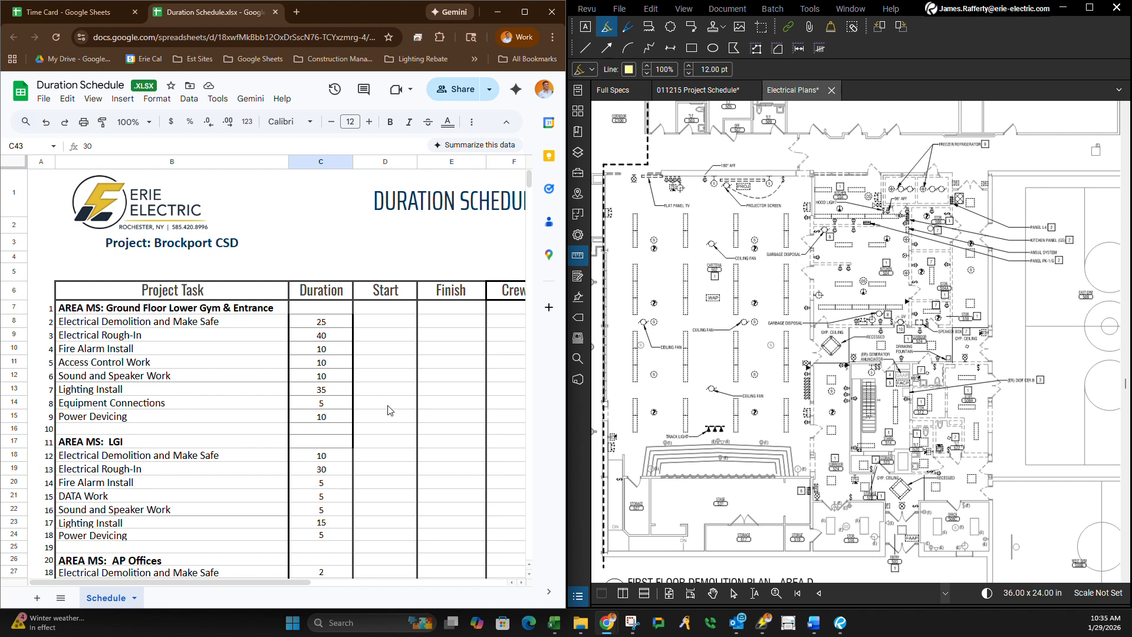
scroll(387, 452, "down", 5)
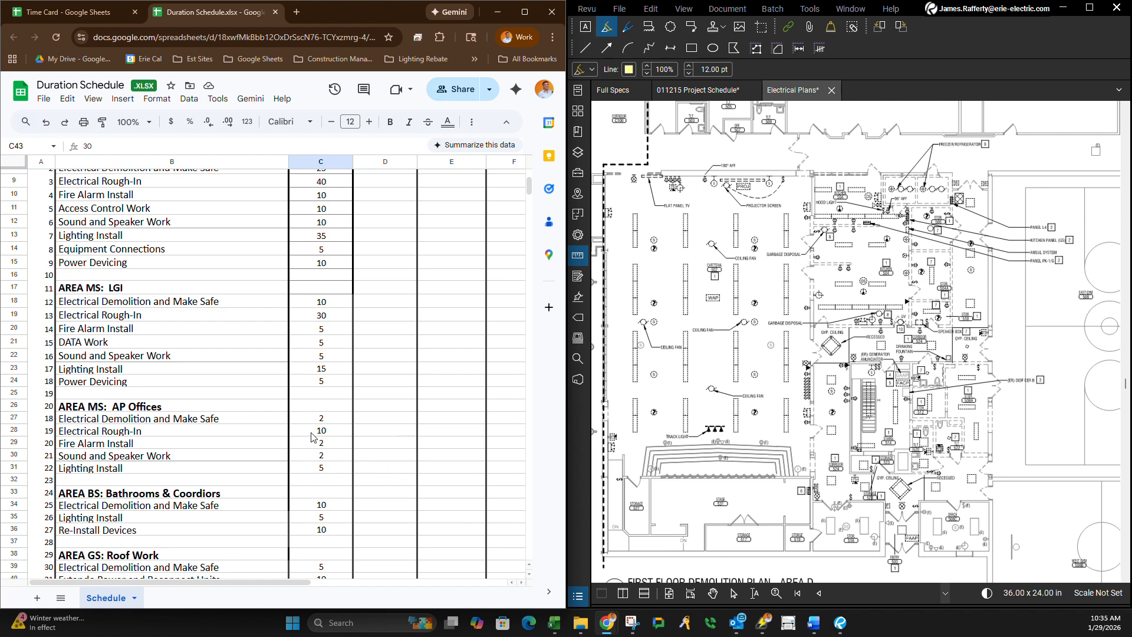
scroll(299, 477, "up", 1)
scroll(299, 477, "down", 3)
scroll(395, 458, "down", 1)
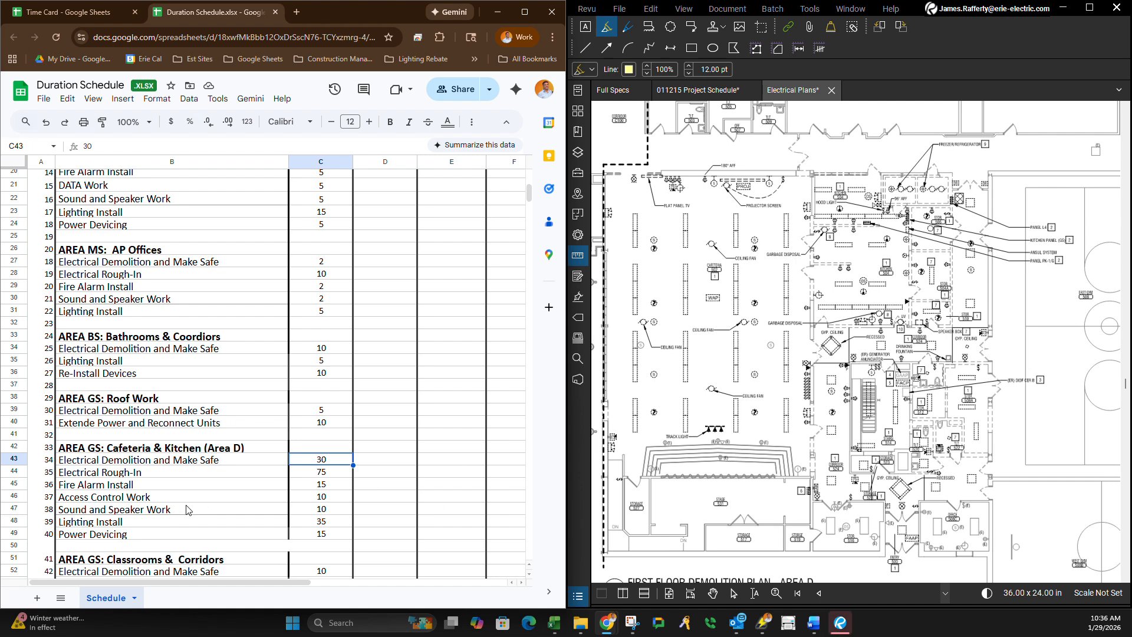
Set the Electrical Rough-In duration of AREA GS: Cafeteria & Kitchen in C44 to 80.
key("Down")
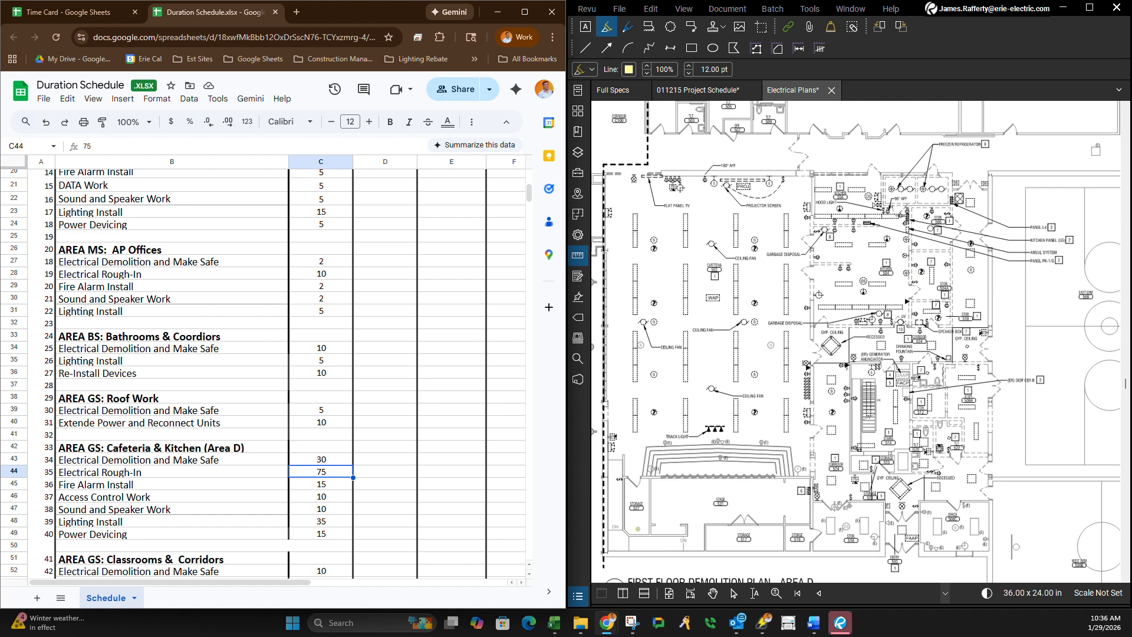
left_click(319, 459)
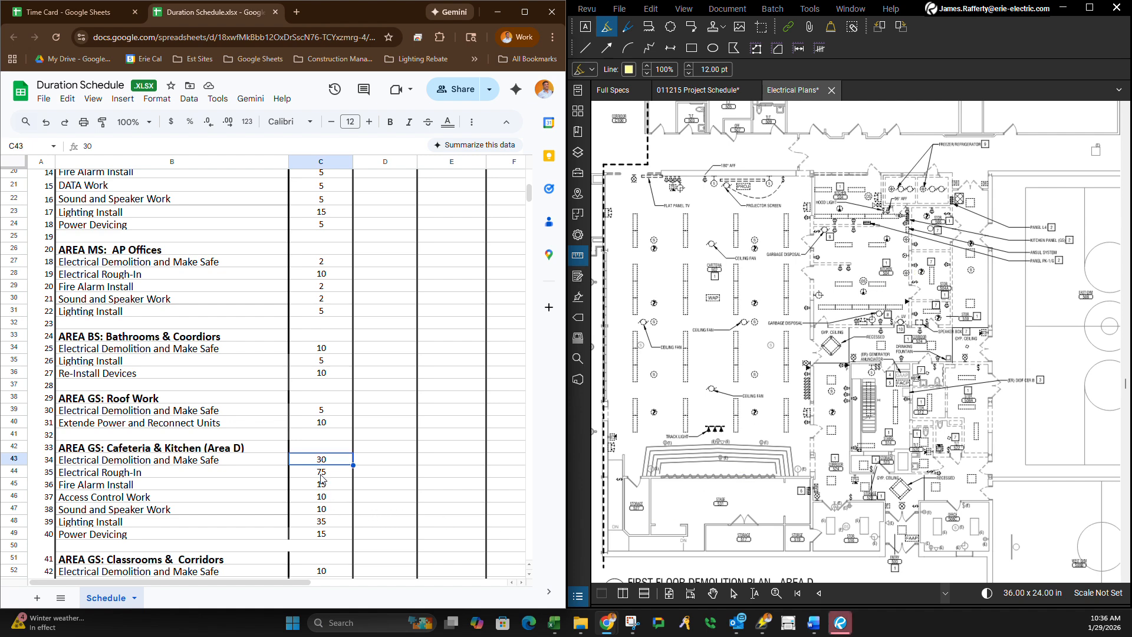
key("Down")
type("80")
key("Return")
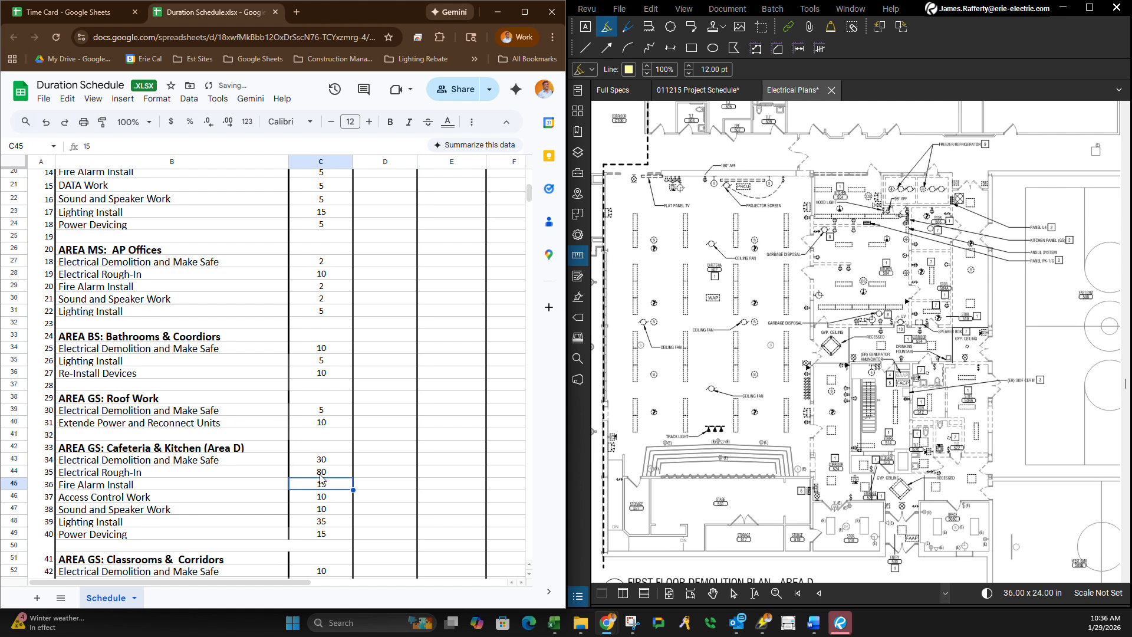
Page forward in the Electrical Plans to the First Floor Power & Systems Plan - Area D.
left_click(341, 500)
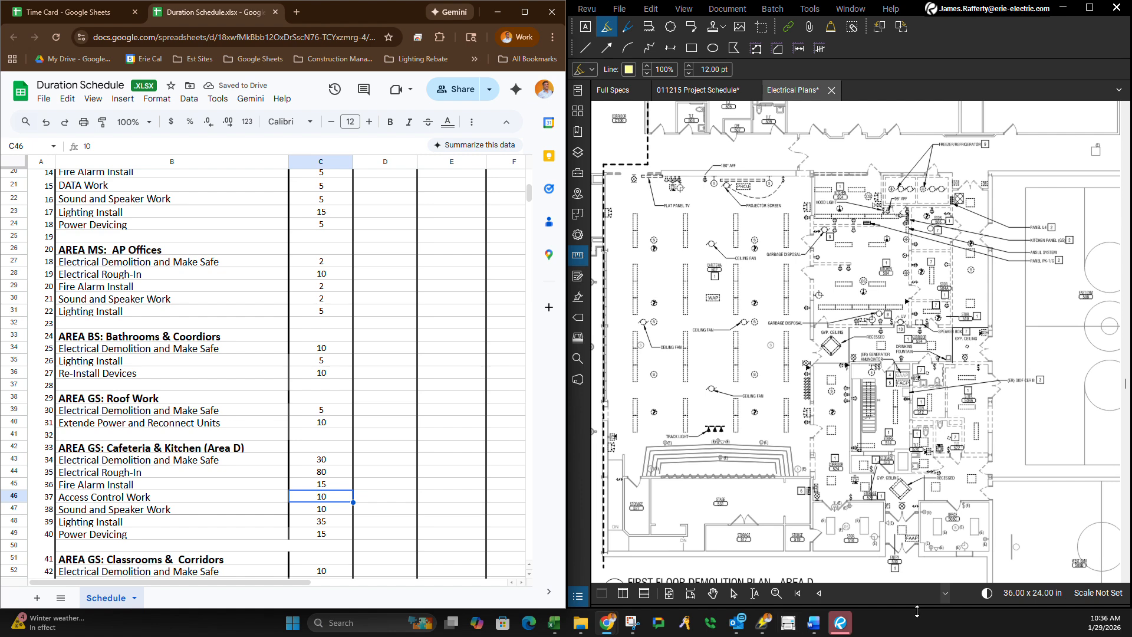
left_click(945, 594)
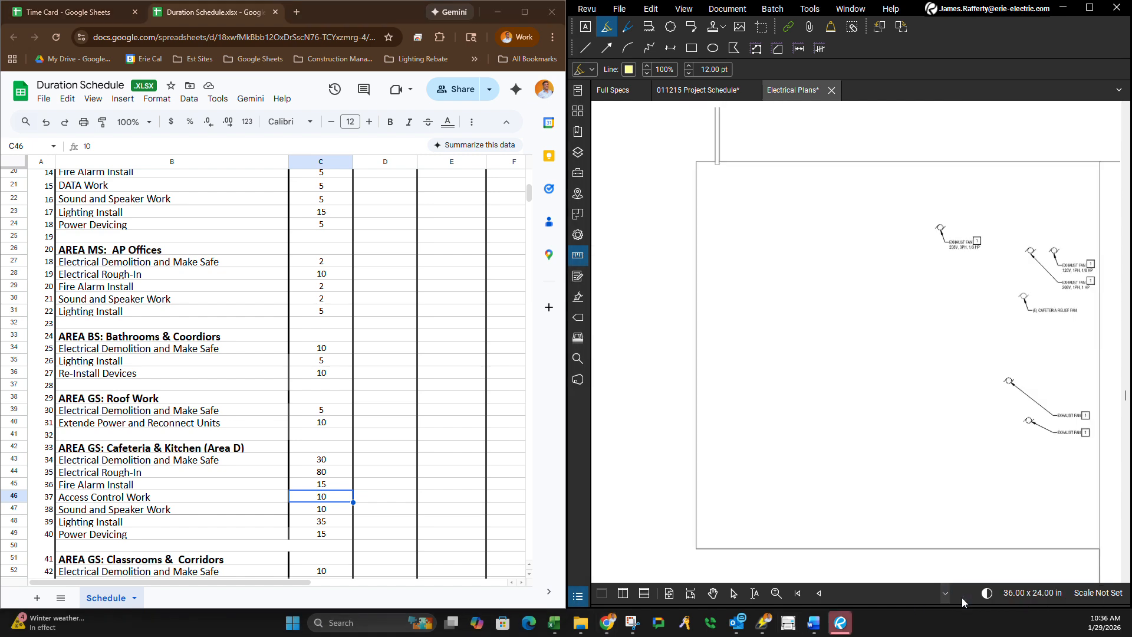
left_click(947, 593)
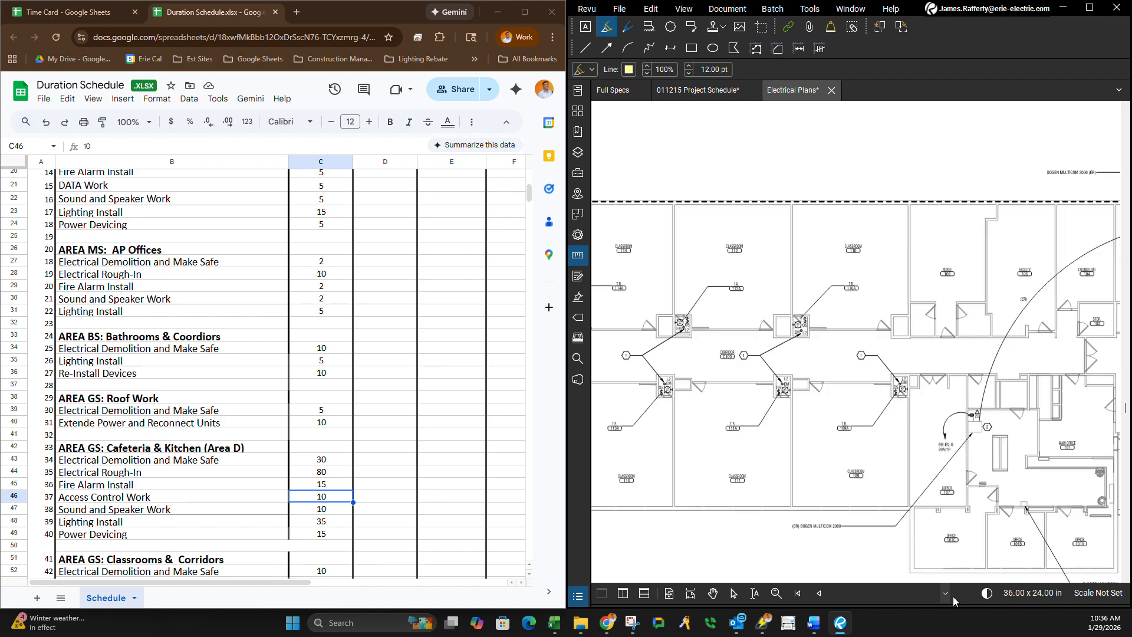
left_click(945, 594)
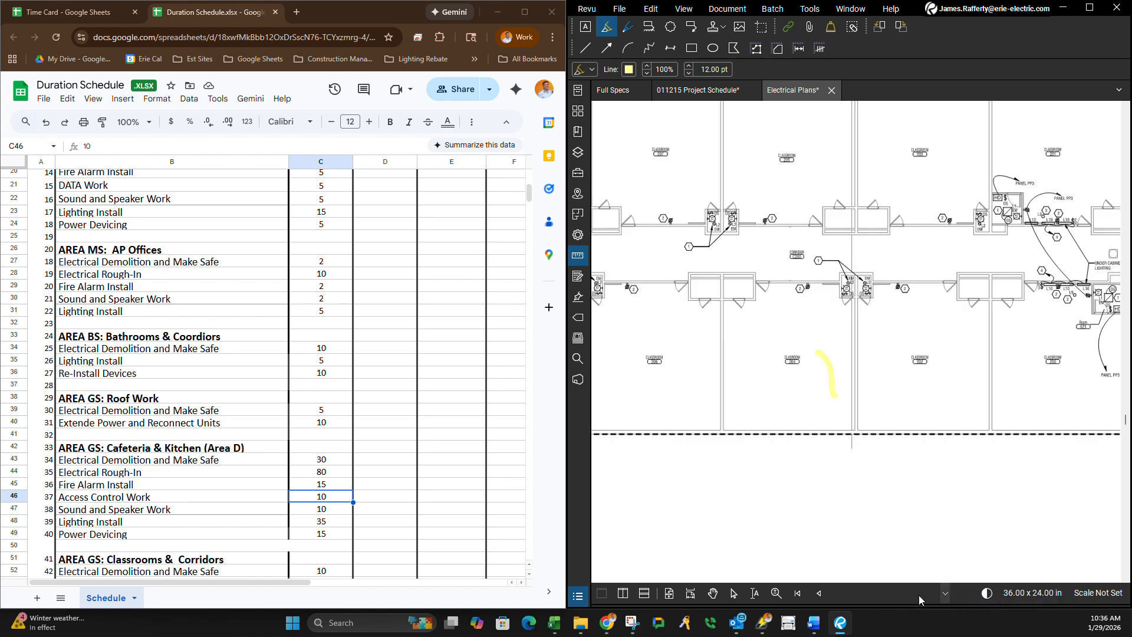
left_click(946, 594)
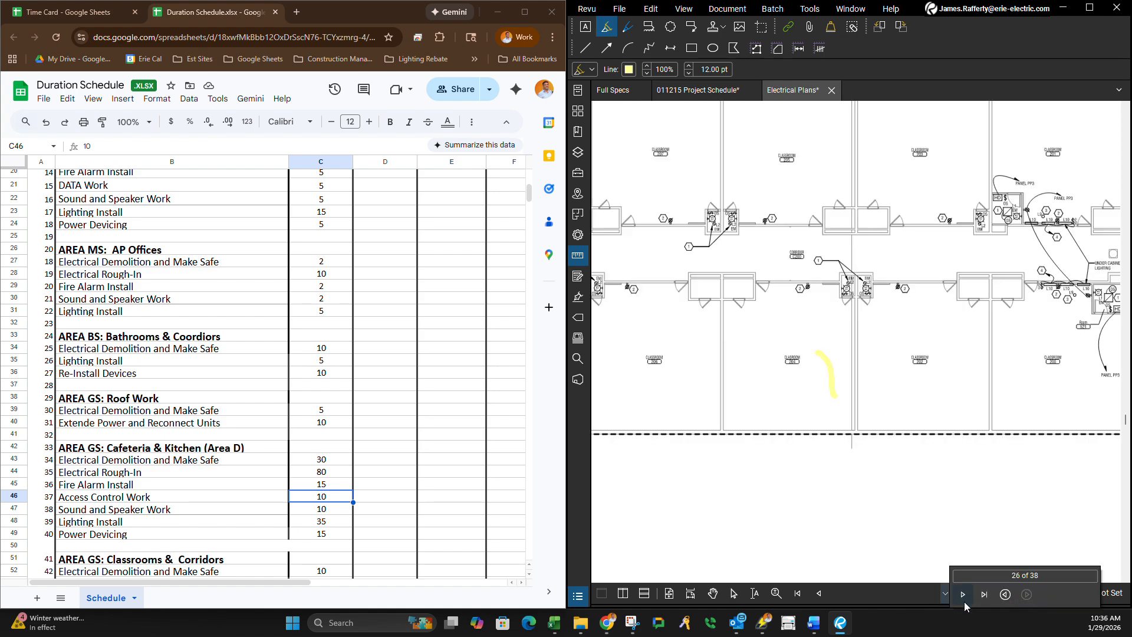
left_click(946, 595)
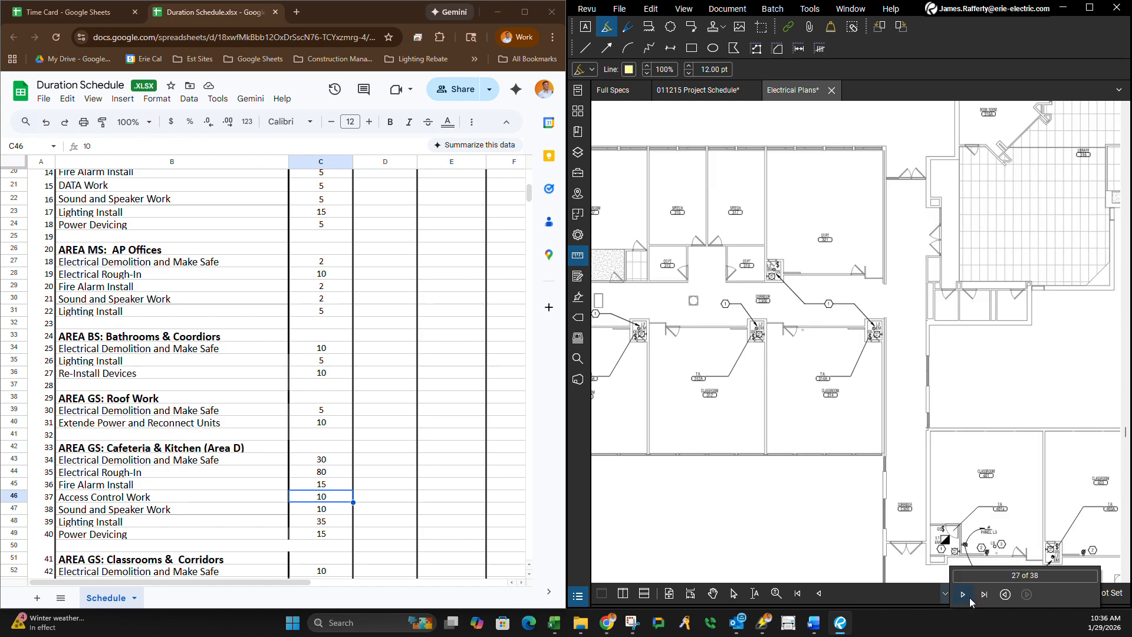
left_click(967, 597)
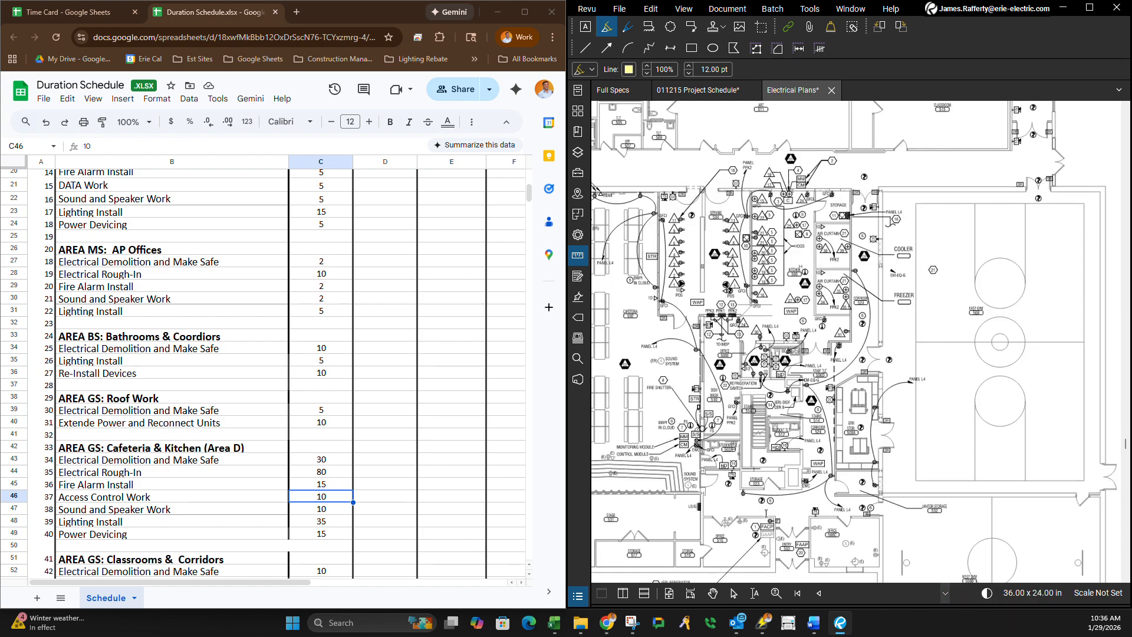
Examine the cafeteria, serving, kitchen and adjoining corridor rooms on the First Floor Power & Systems Plan - Area D.
scroll(772, 514, "down", 3)
scroll(760, 521, "up", 3)
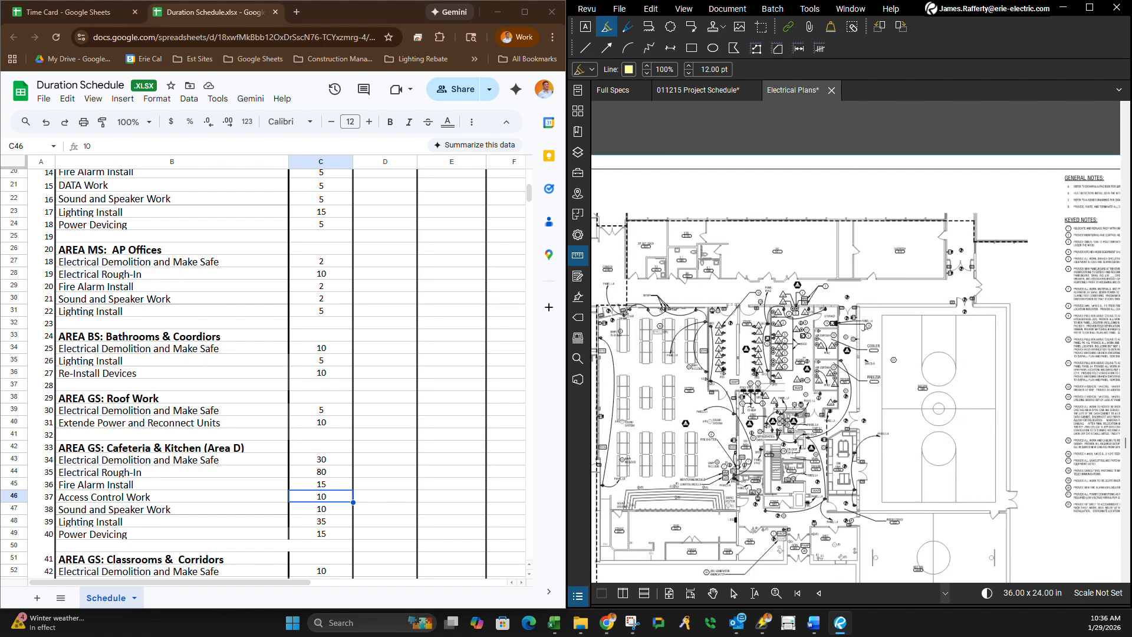
scroll(735, 531, "up", 1)
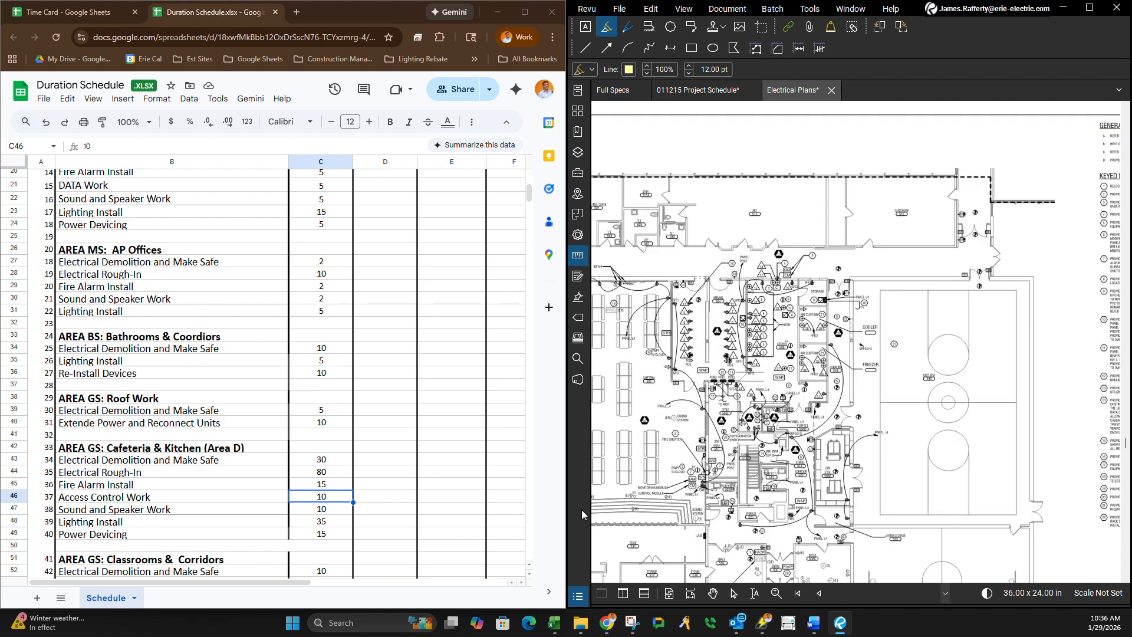
scroll(810, 489, "down", 3)
scroll(810, 489, "up", 2)
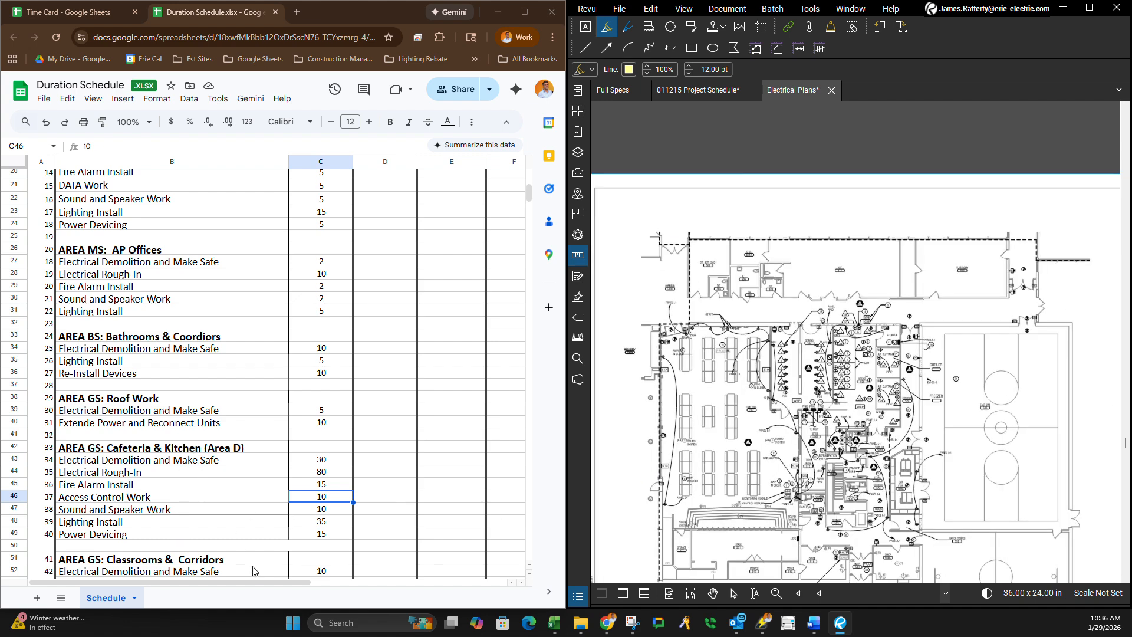
scroll(809, 363, "up", 3)
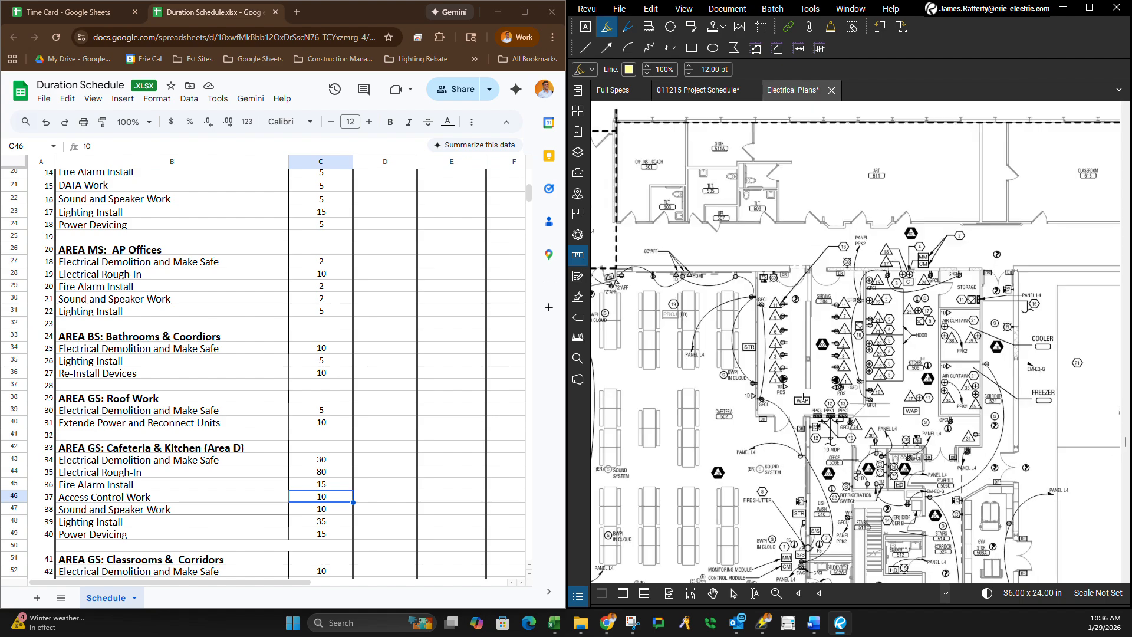
scroll(802, 397, "up", 3)
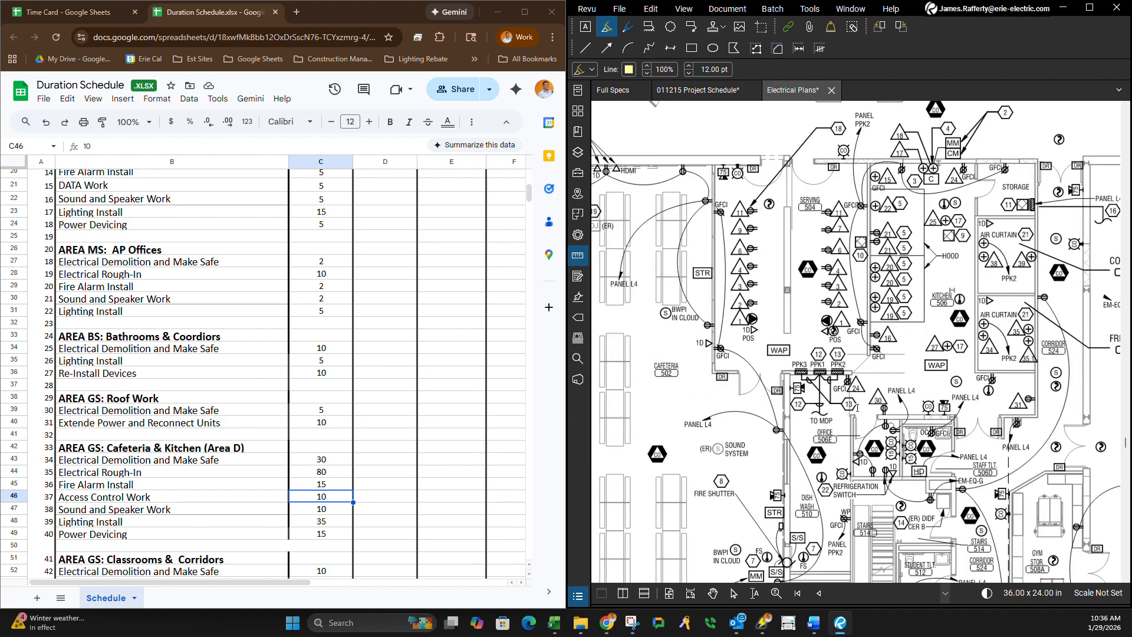
scroll(856, 407, "down", 6)
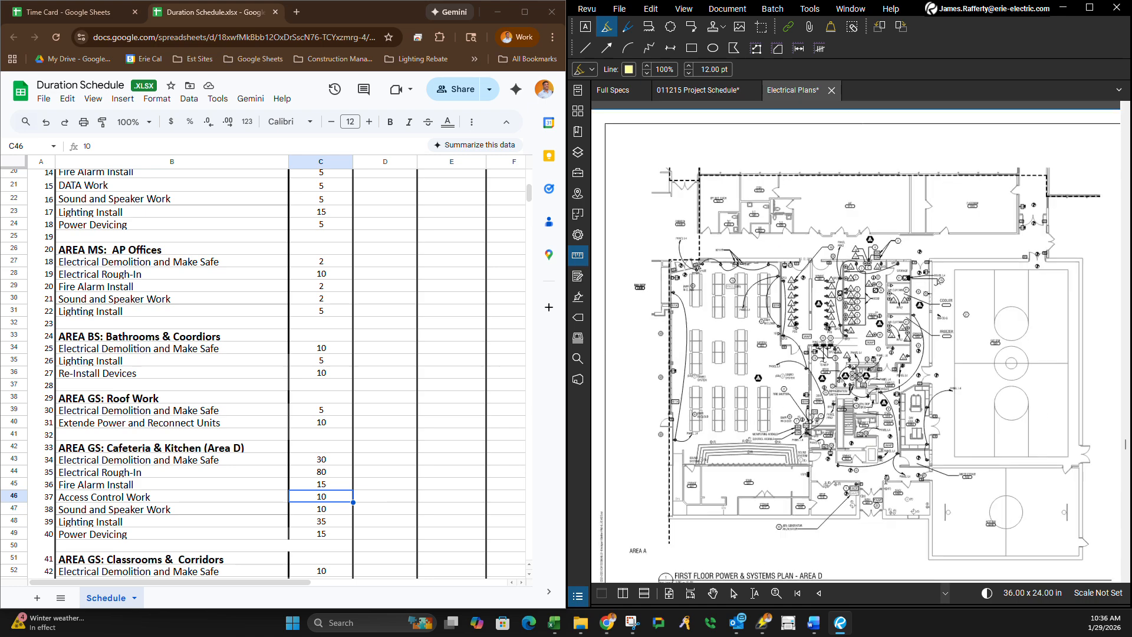
scroll(886, 479, "up", 2)
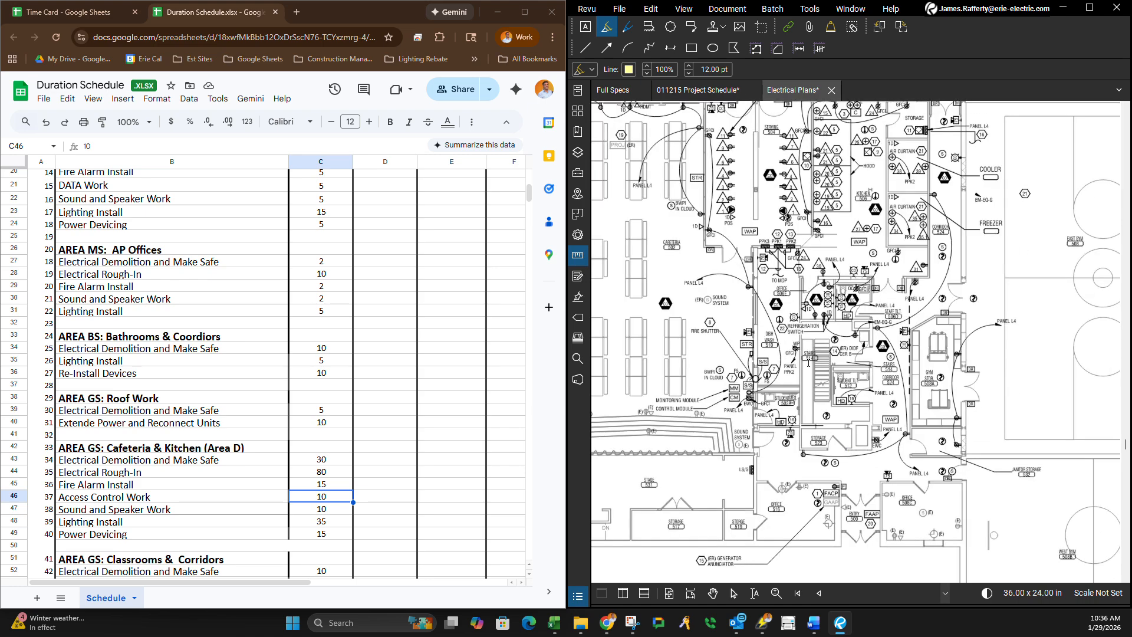
scroll(808, 362, "up", 2)
scroll(788, 259, "down", 1)
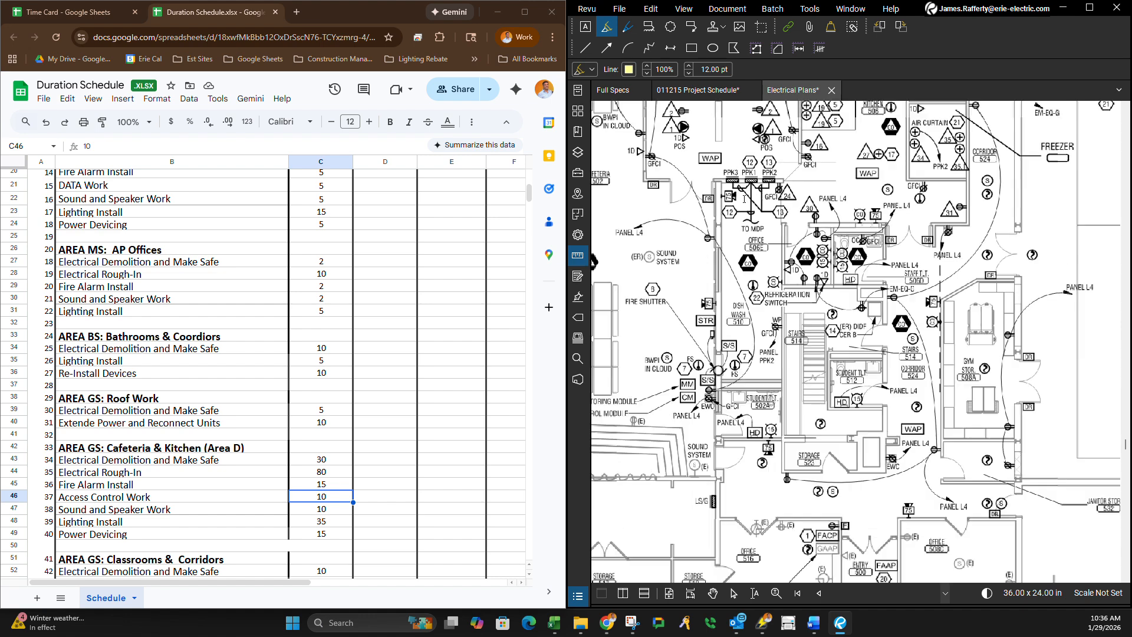
Add a Panelboard Work task in B50 below Power Devicing and insert a blank row above AREA GS: Classrooms & Corridors.
left_click(155, 549)
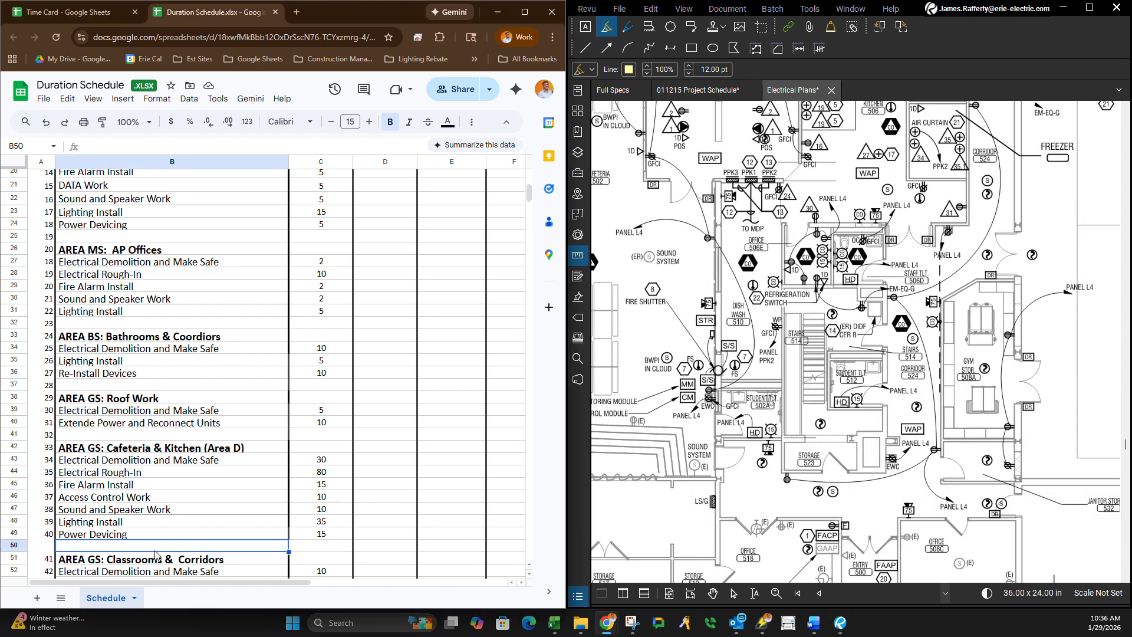
type("PAnelb")
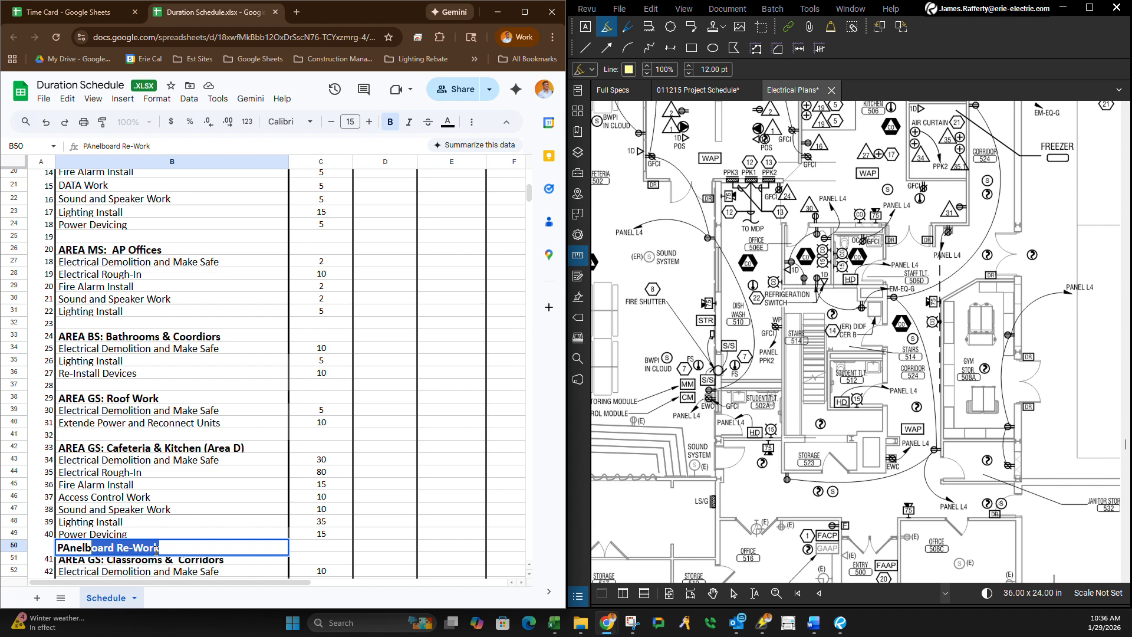
type("oard W")
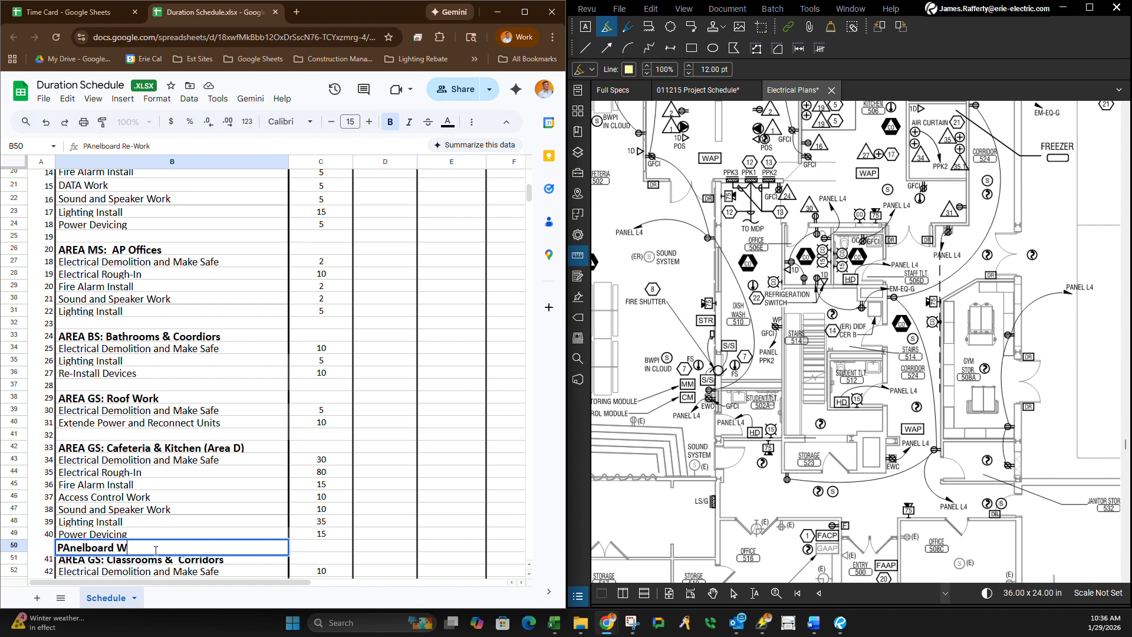
type("ork")
key("Return")
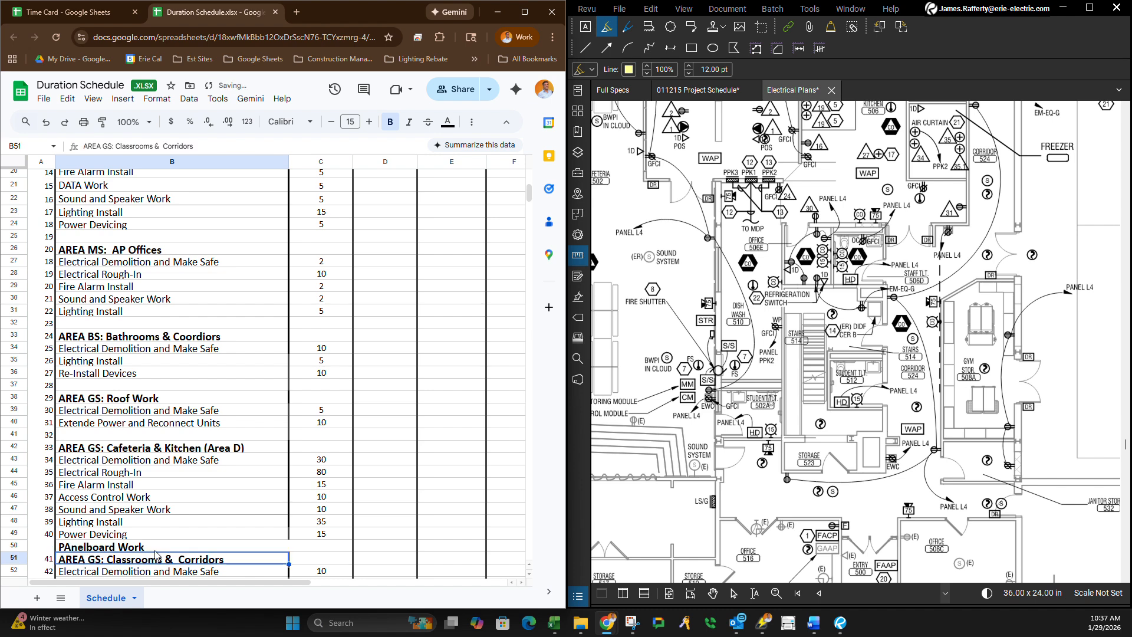
right_click(14, 557)
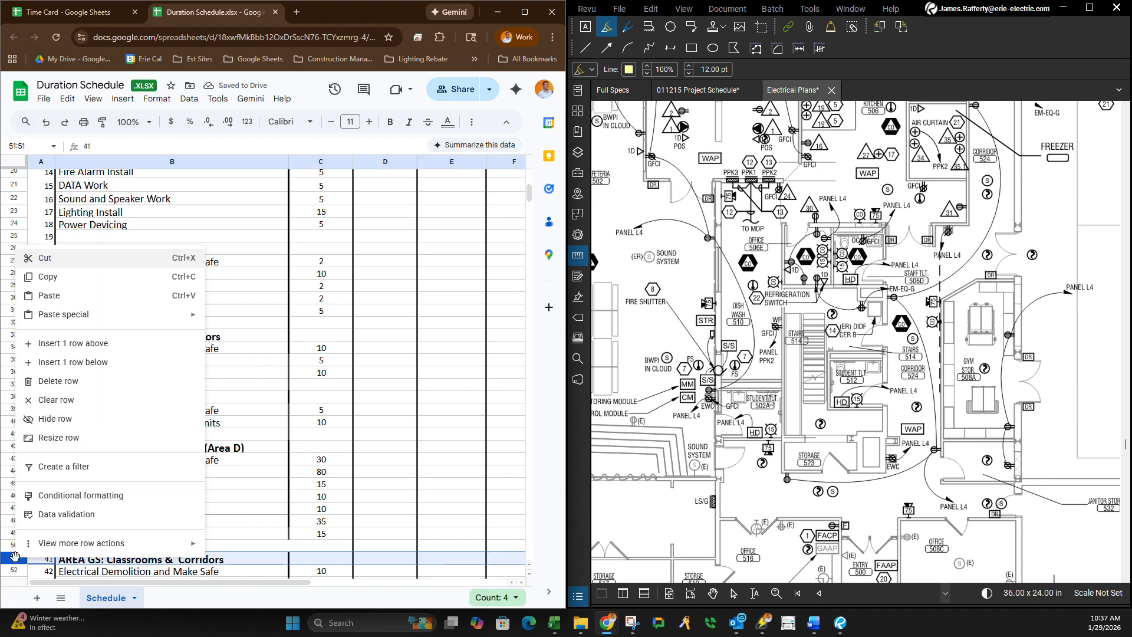
left_click(74, 348)
Remove the bold formatting from the new task in B50 and correct its capitalization to Panelboard Work.
left_click(120, 548)
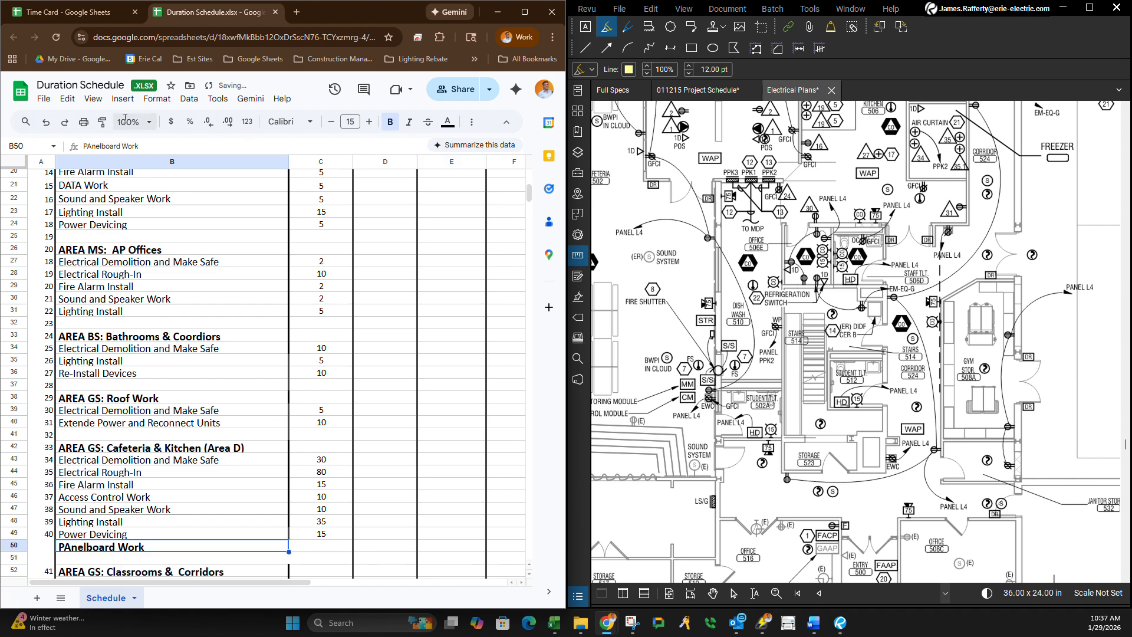
left_click(390, 122)
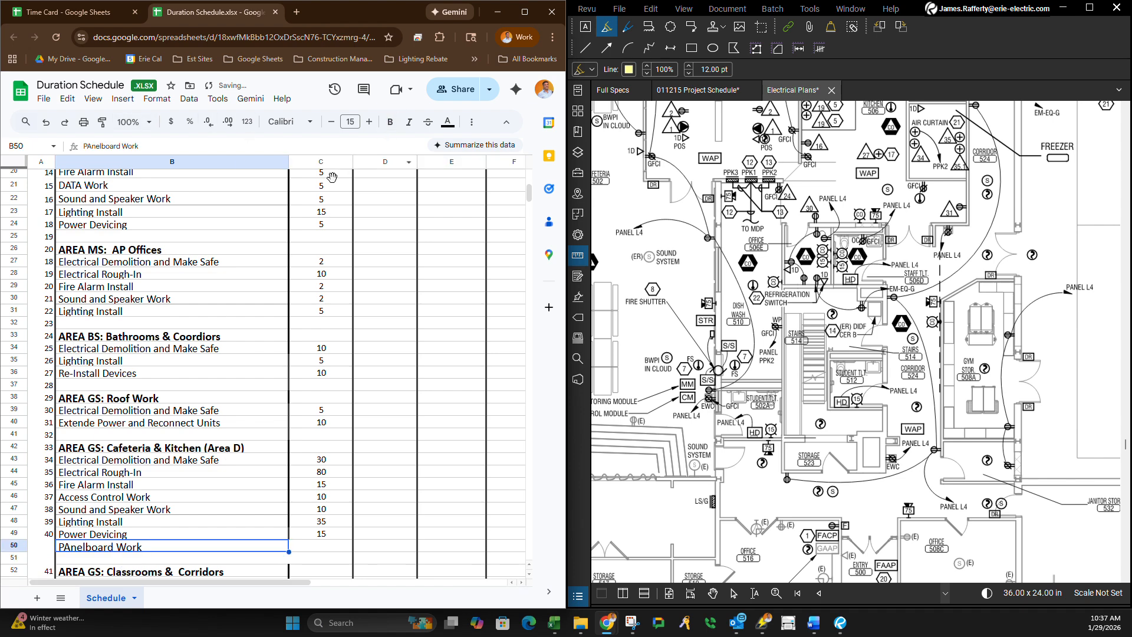
double_click(68, 547)
key("BackSpace")
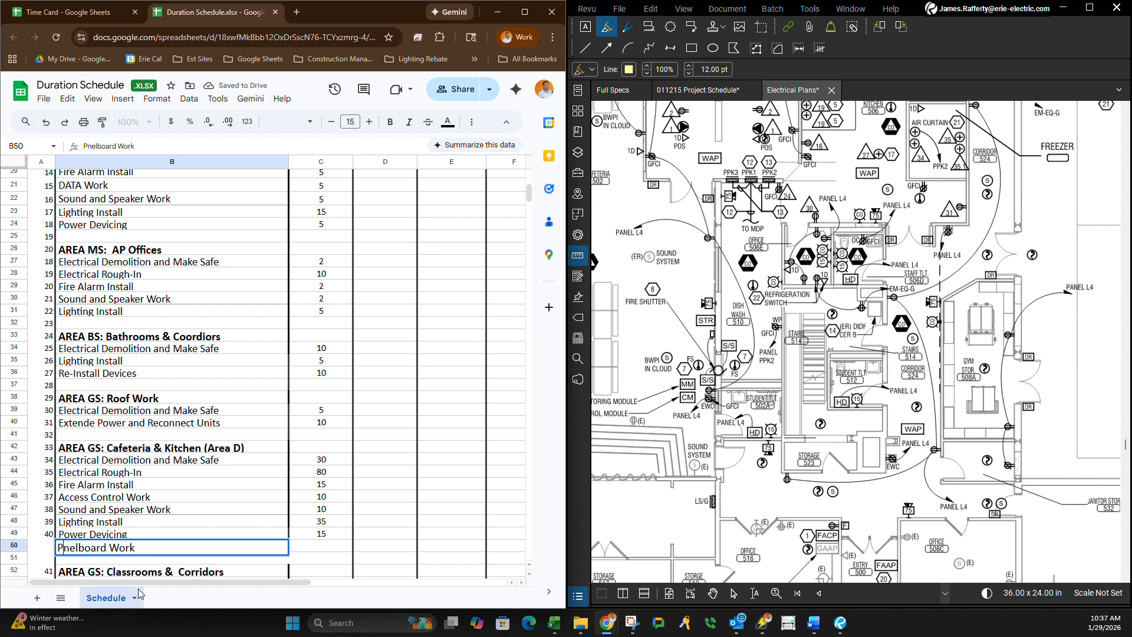
type("a")
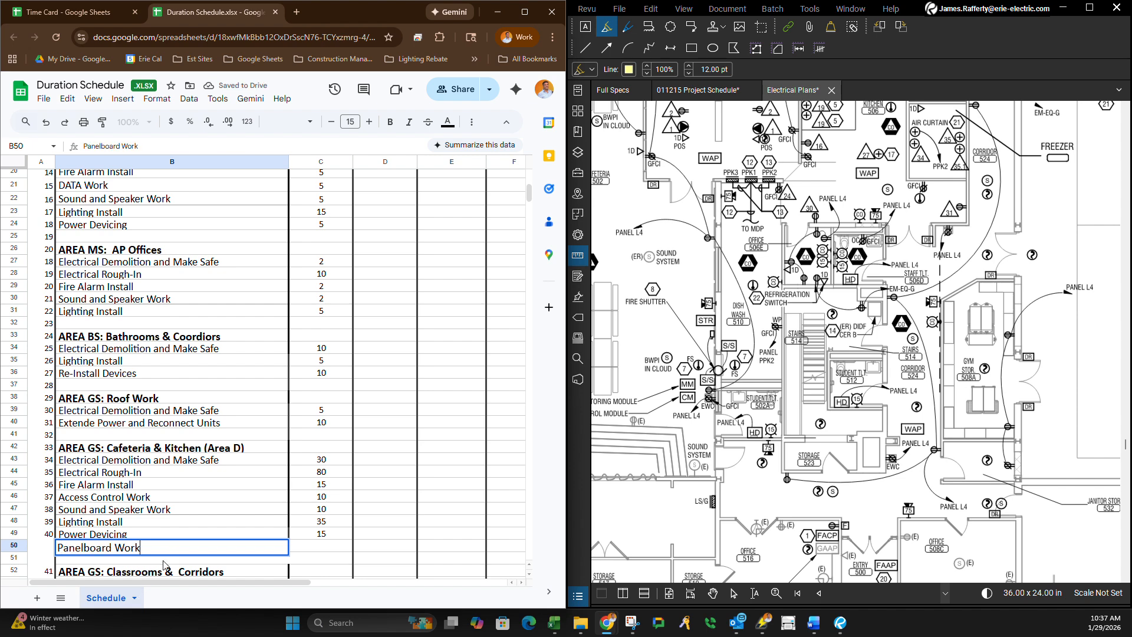
key("Return")
Renumber the schedule rows in column A consecutively by filling the series from 1 in A7 down to A66.
scroll(40, 543, "down", 4)
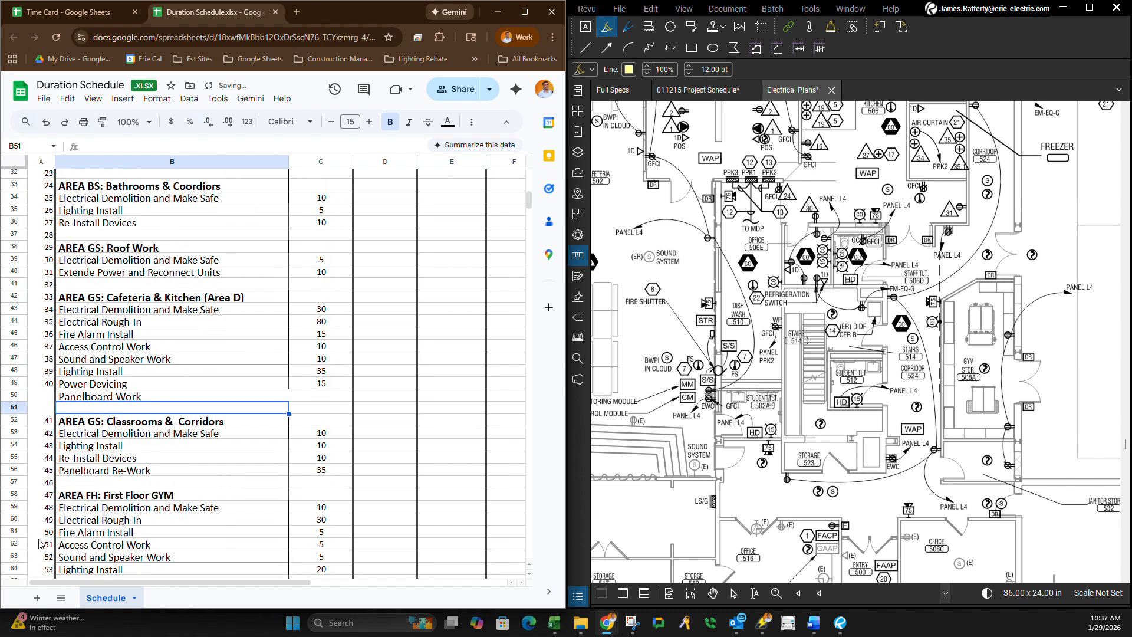
scroll(40, 543, "up", 10)
left_click(47, 311)
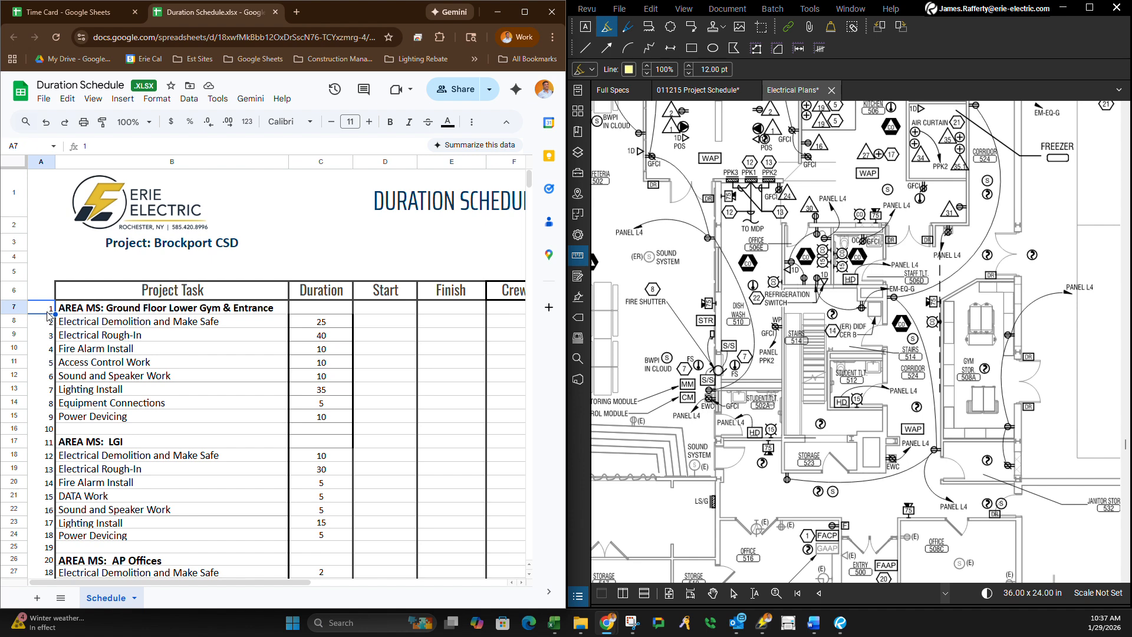
left_click_drag(47, 313, 52, 333)
key("ctrl+z")
left_click_drag(49, 314, 62, 211)
scroll(88, 413, "up", 4)
scroll(105, 474, "up", 6)
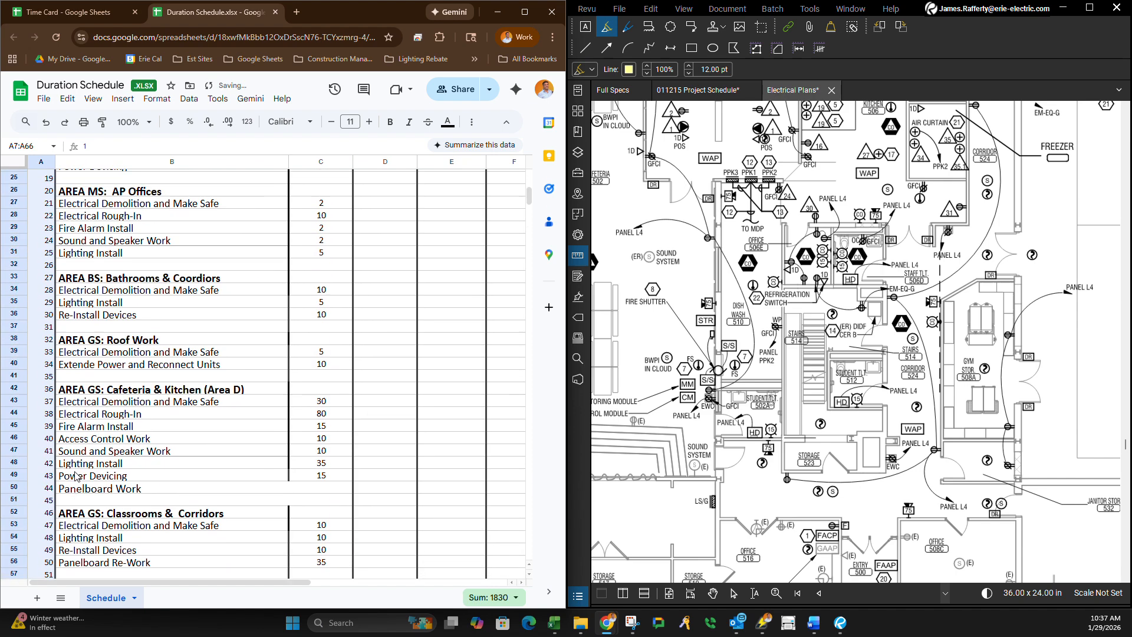
scroll(171, 436, "down", 5)
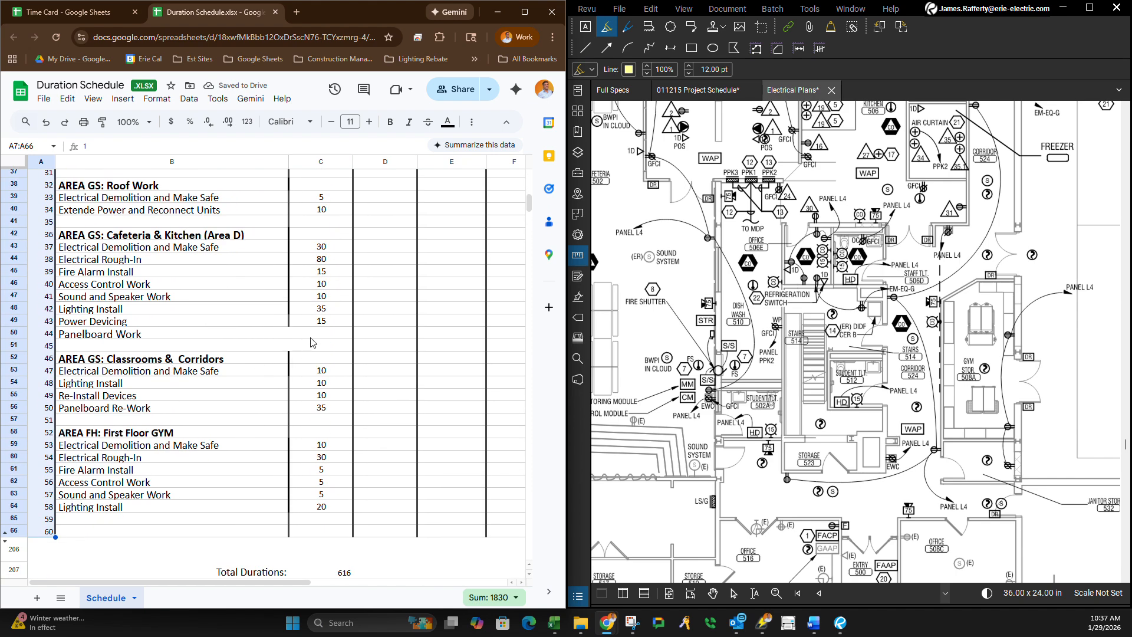
Extend the Power Devicing cell B49 with its formatting over B50:B51 and clear the copied text from both cells.
left_click(313, 339)
left_click(286, 325)
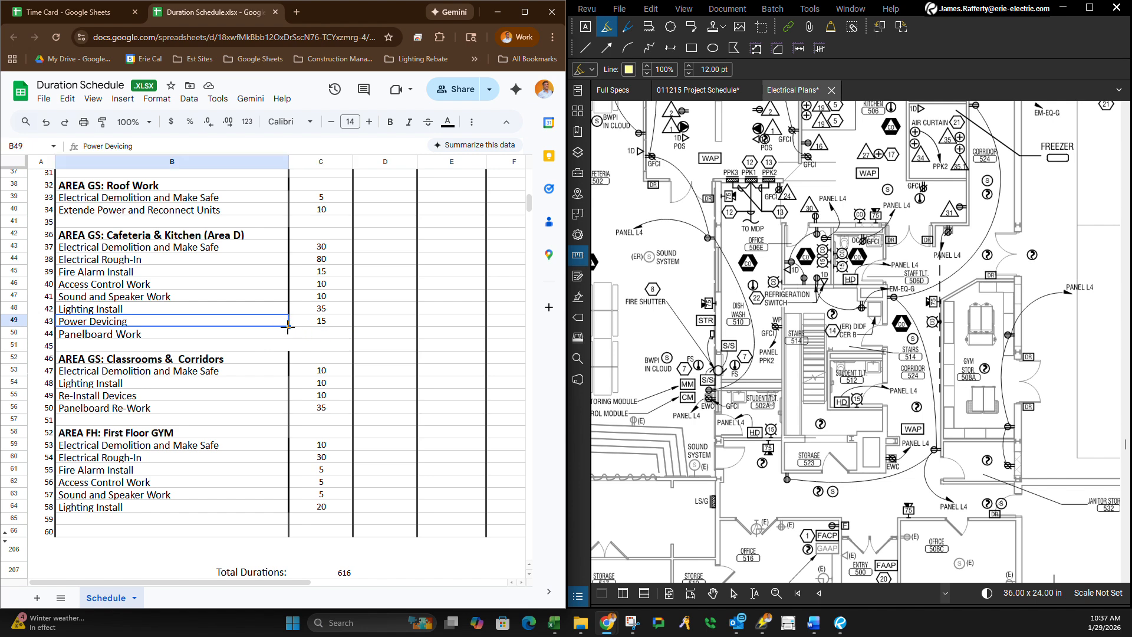
left_click_drag(288, 326, 288, 350)
left_click(132, 349)
key("Delete")
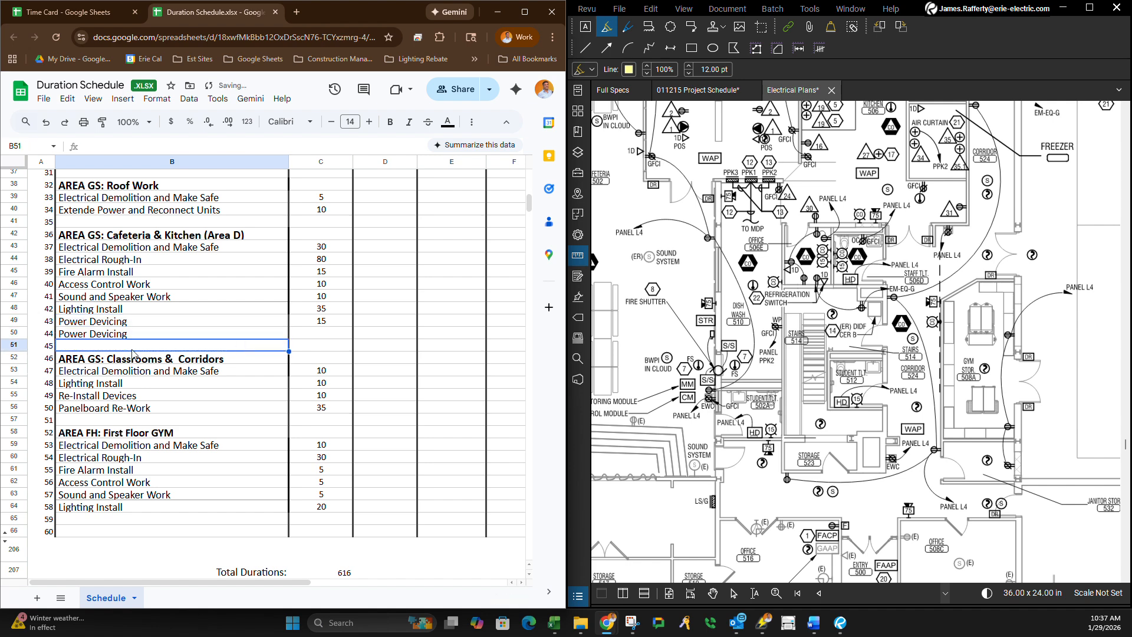
left_click(128, 333)
key("Delete")
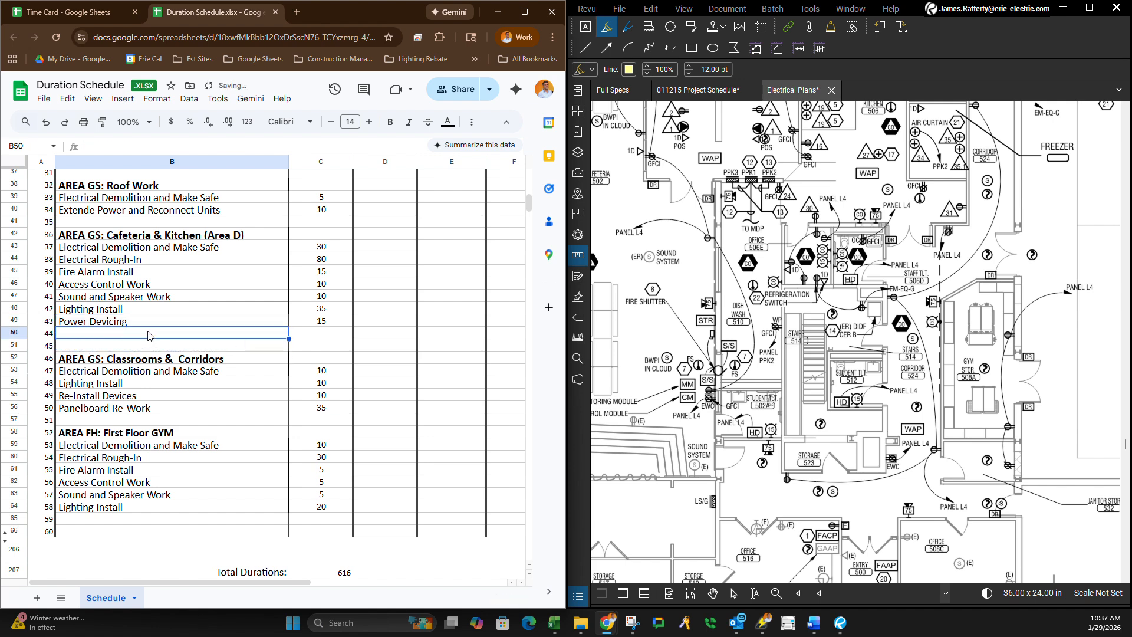
Enter Panelboard Devicing as the task in B50, directly below Power Devicing in AREA GS: Cafeteria & Kitchen (Area D).
type("Pane")
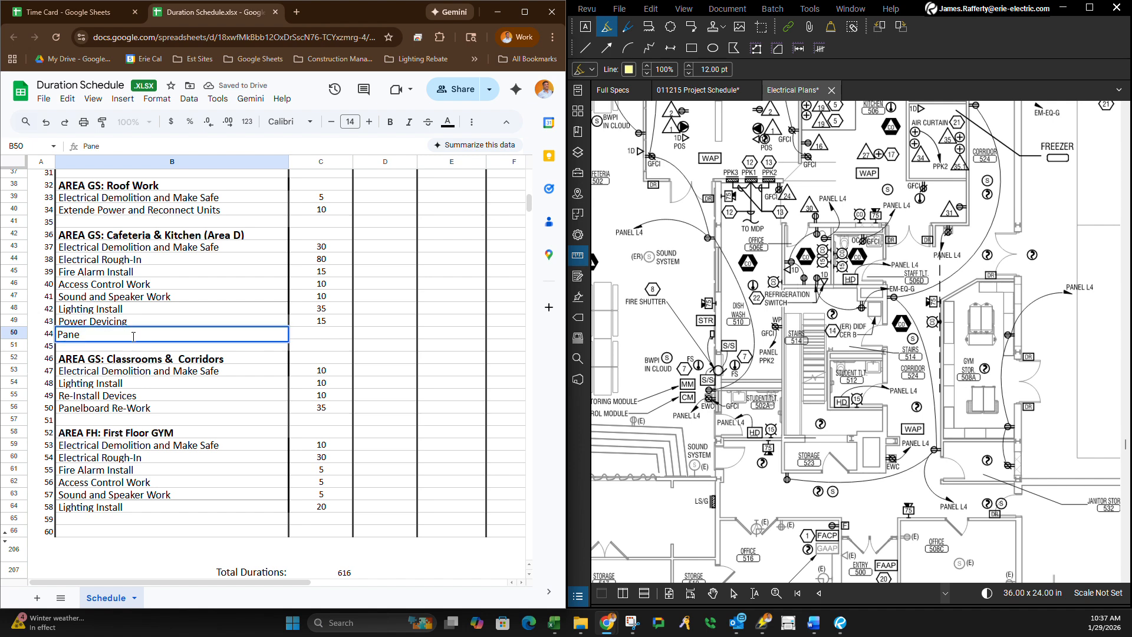
type("lboard Devicing")
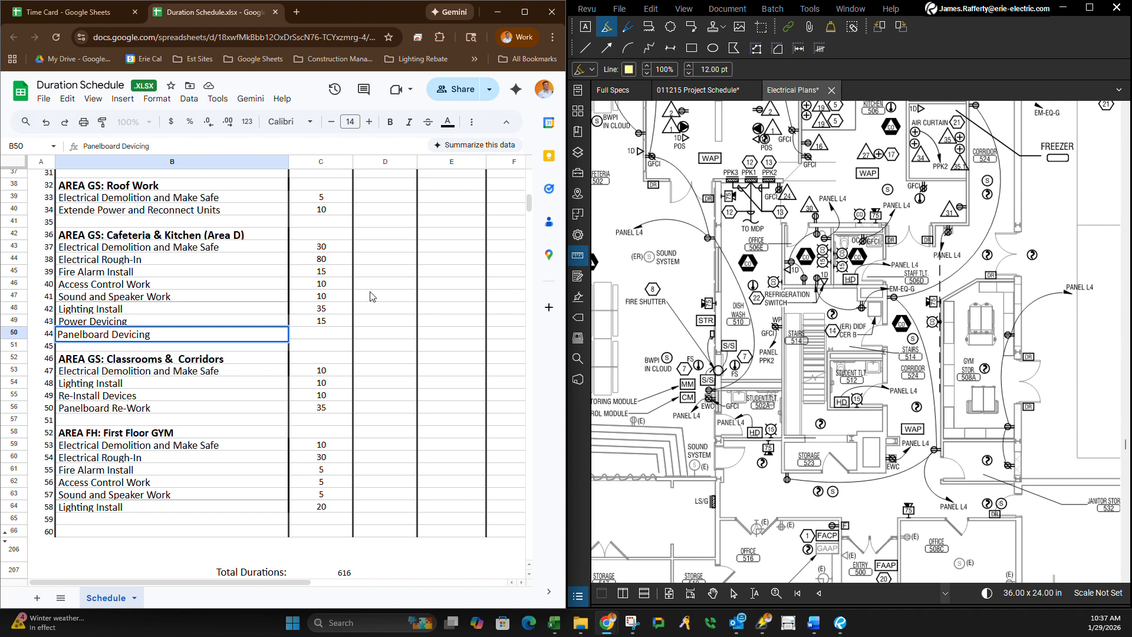
left_click(317, 345)
left_click(318, 338)
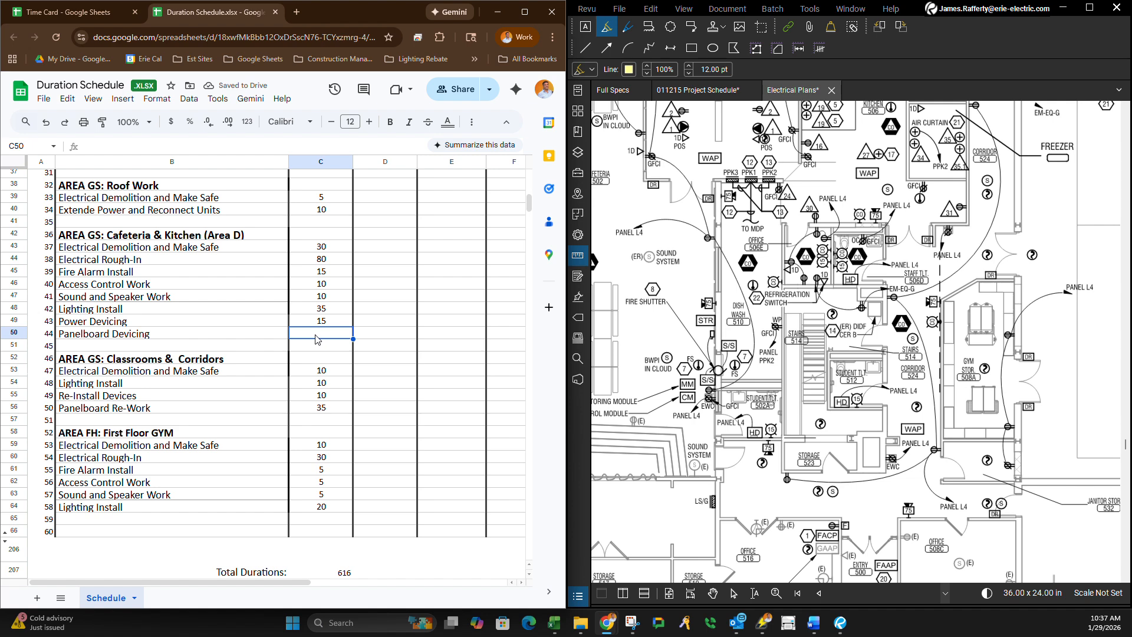
Change the task in B50 to Panelboard Install and Conduit and set its duration in C50 to 20.
double_click(126, 334)
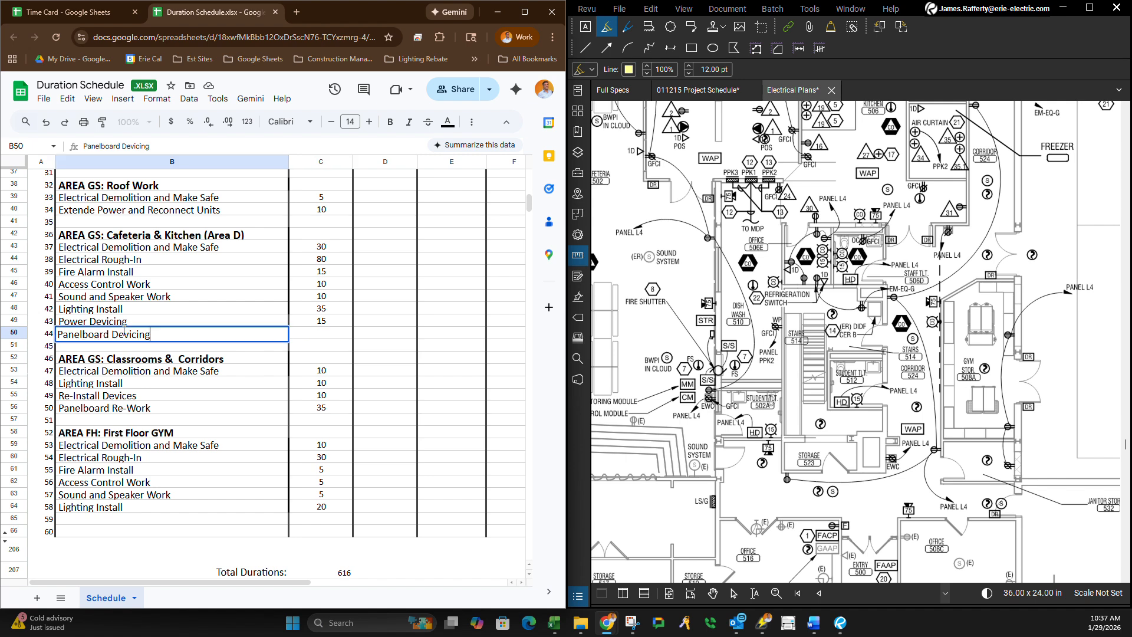
double_click(112, 333)
type("Install and Conduit")
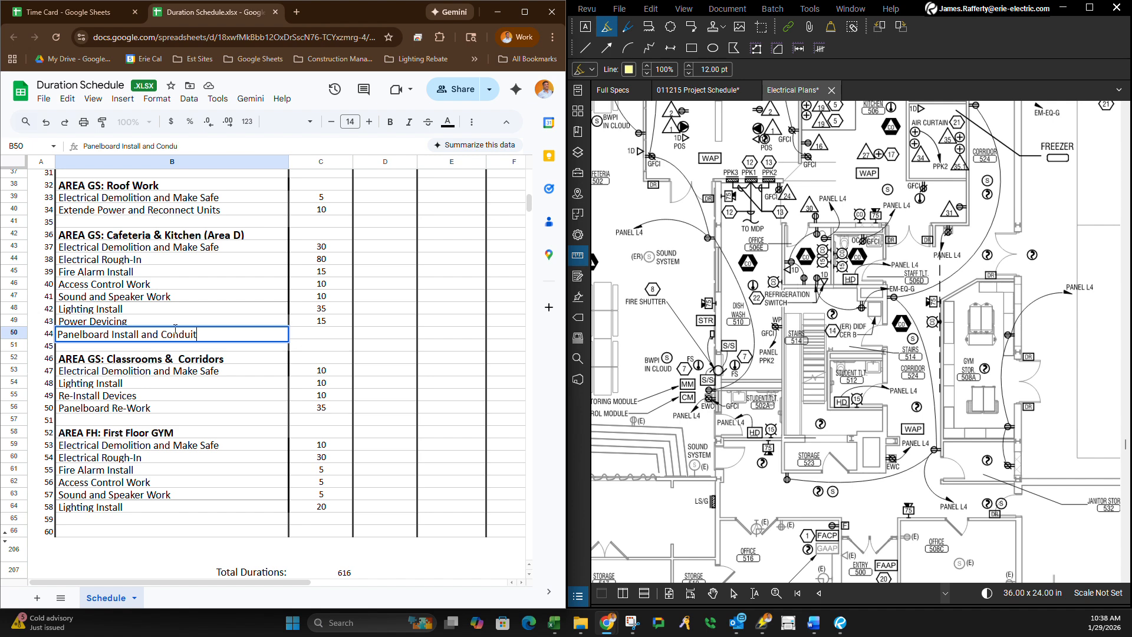
key("Tab")
type("2")
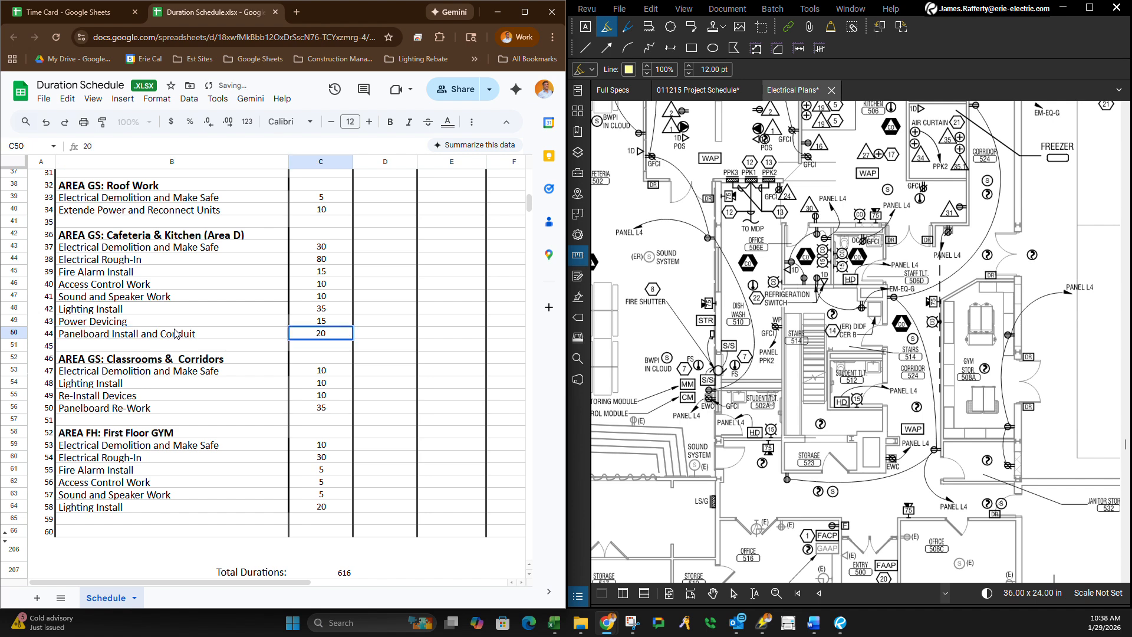
left_click(317, 361)
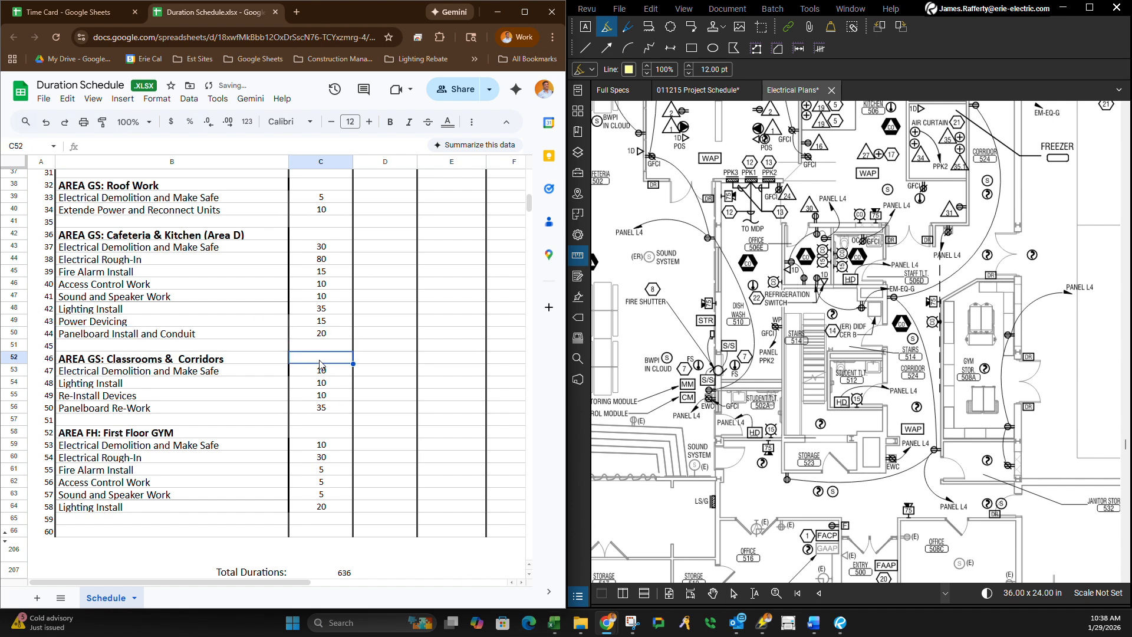
Review the schedule's areas and durations, and inspect the Total Durations formula in C207 and the Project End Date formula in E208.
scroll(318, 364, "up", 10)
scroll(319, 367, "up", 3)
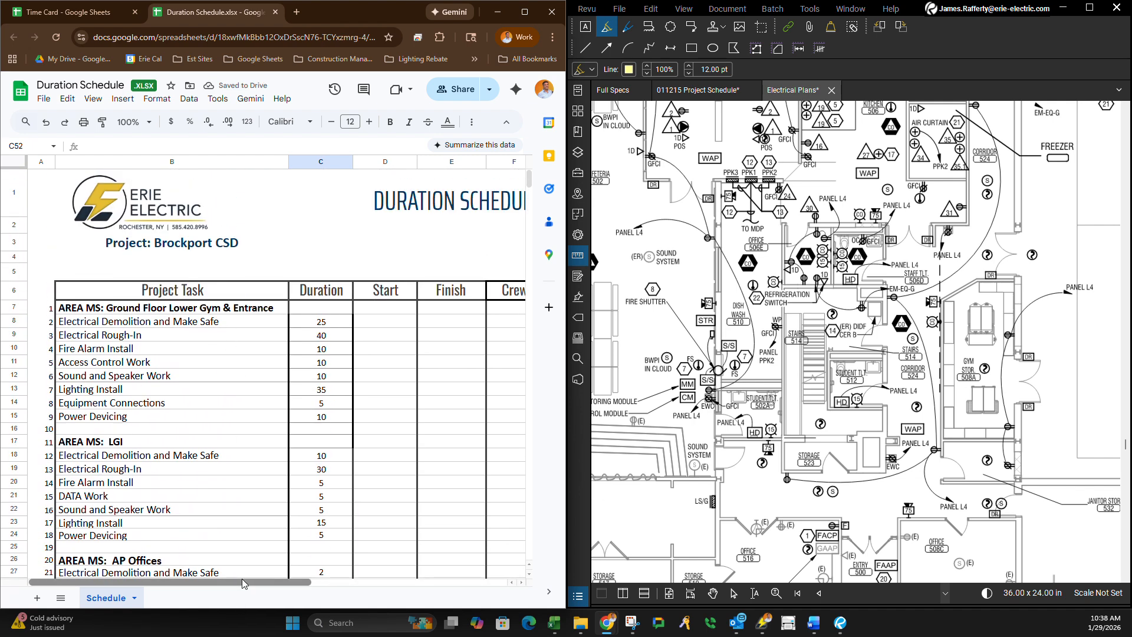
left_click_drag(241, 578, 279, 587)
scroll(295, 455, "down", 20)
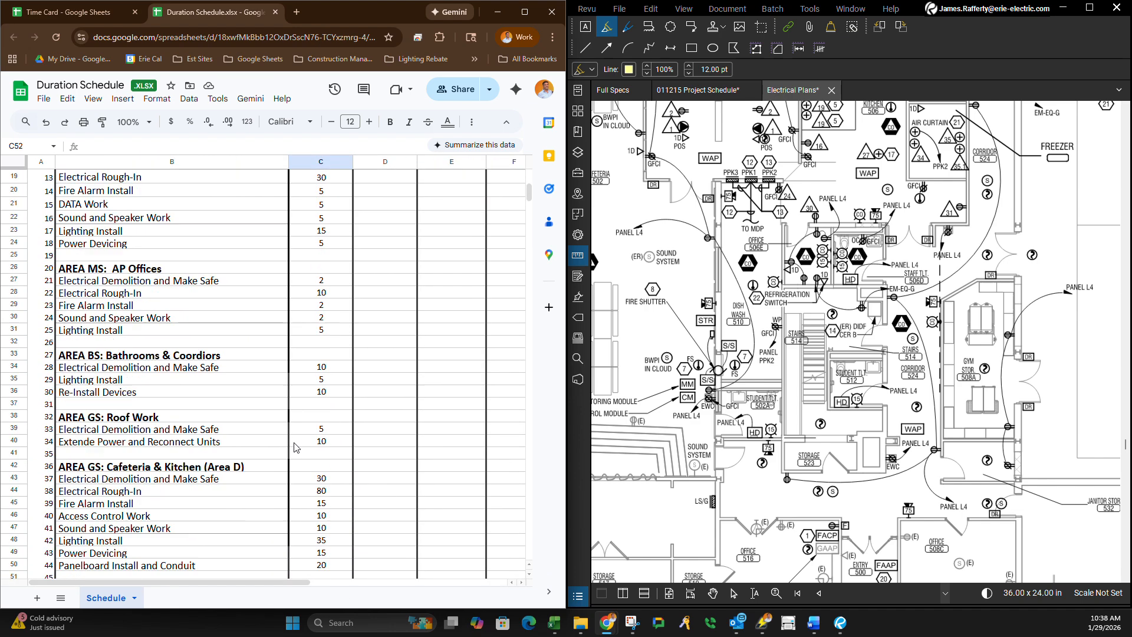
left_click(348, 322)
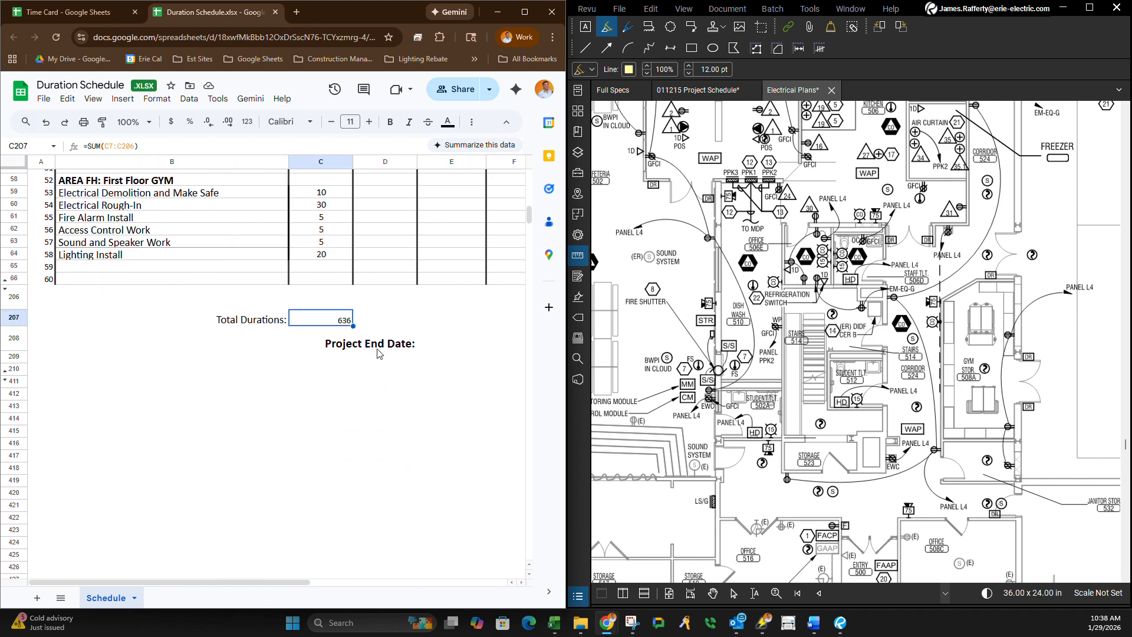
left_click(471, 348)
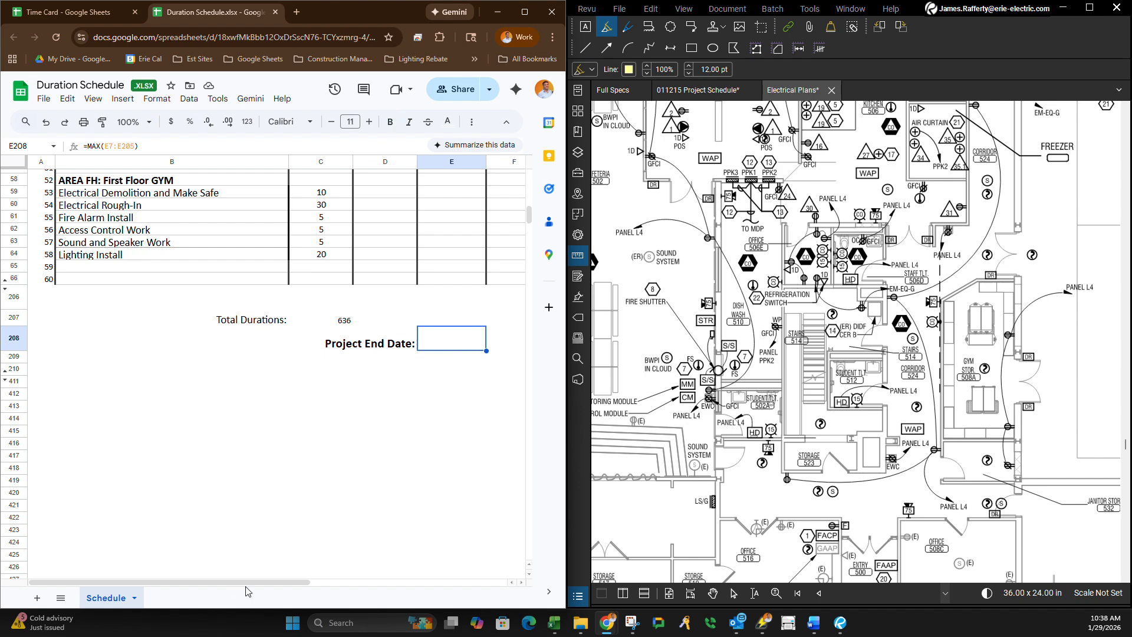
left_click_drag(252, 581, 181, 589)
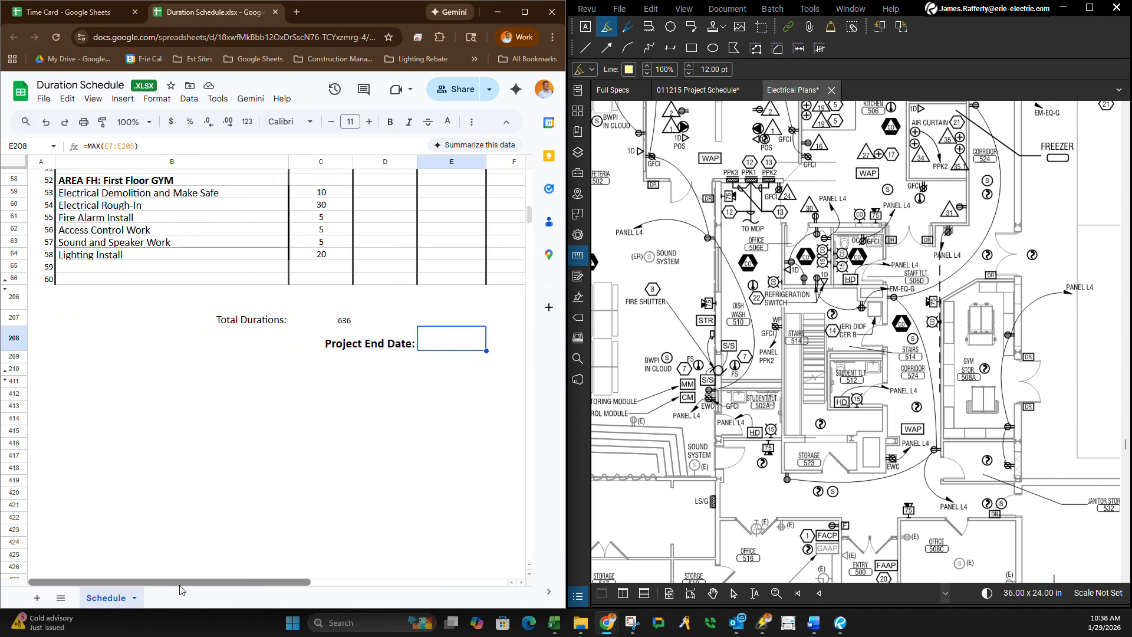
scroll(283, 548, "up", 12)
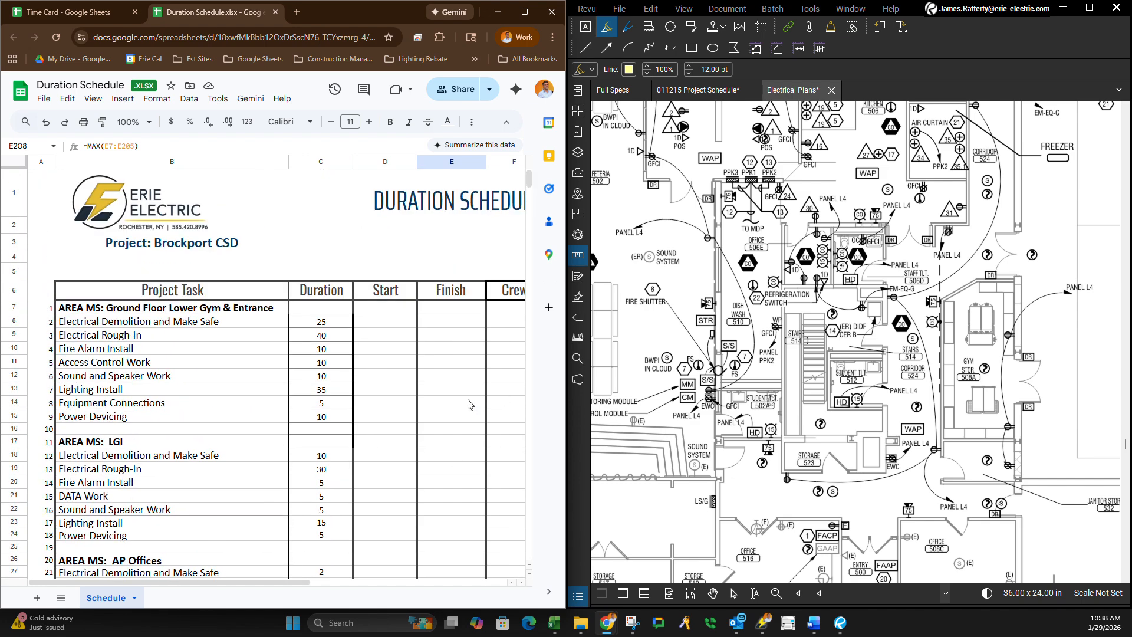
scroll(229, 453, "down", 5)
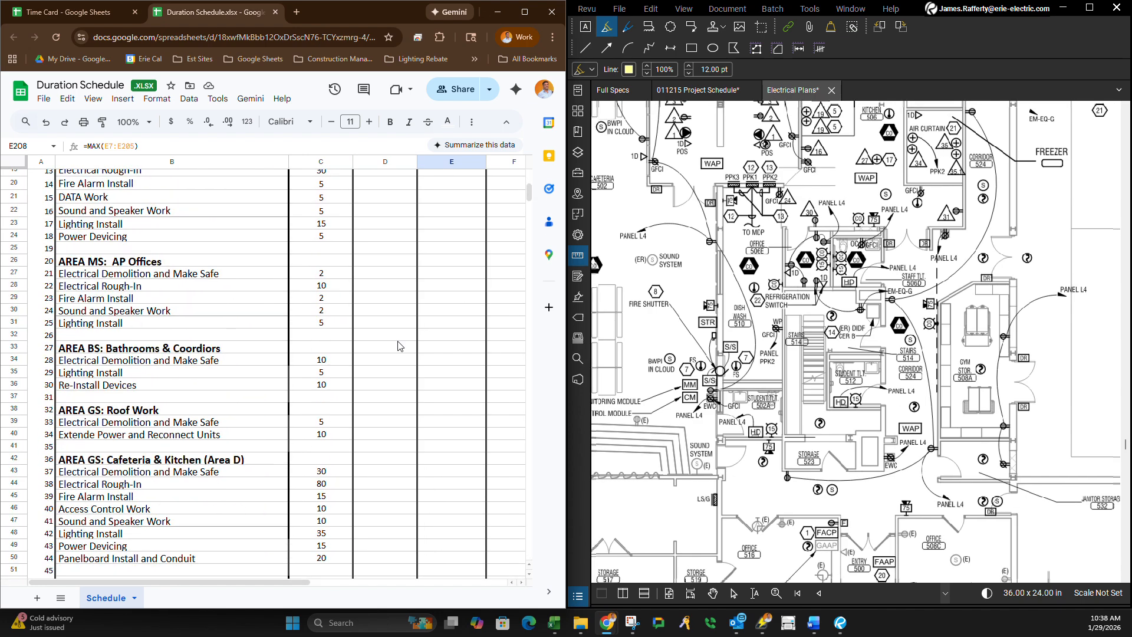
scroll(177, 459, "up", 5)
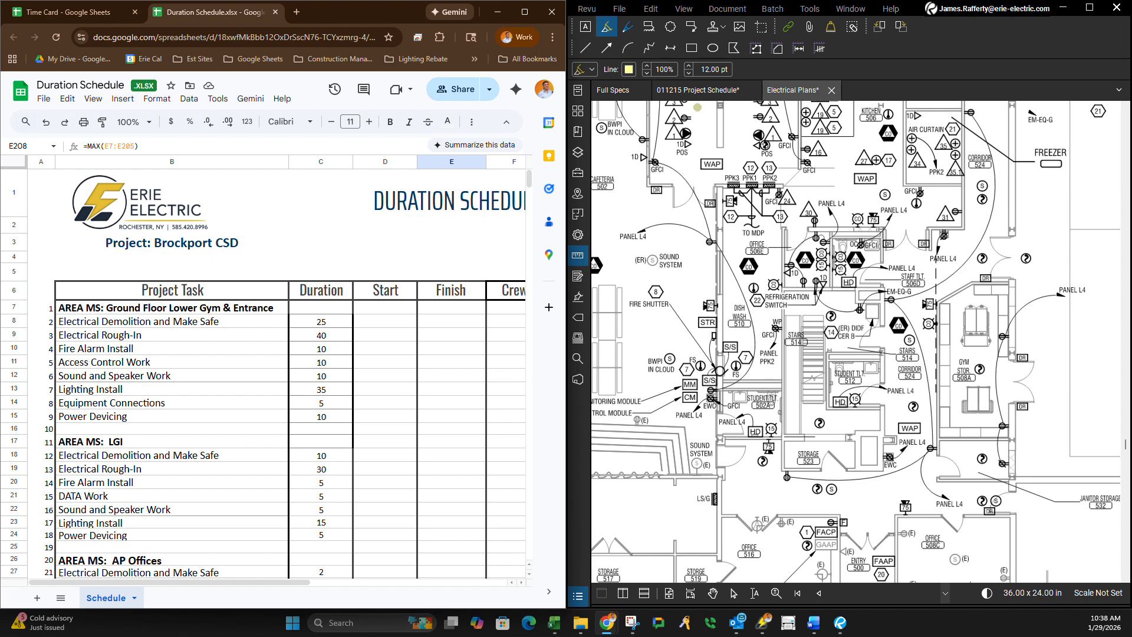
Switch to Revu and look over the 011215 Project Schedule and the Area D first floor power and systems plan in Electrical Plans.
left_click(697, 90)
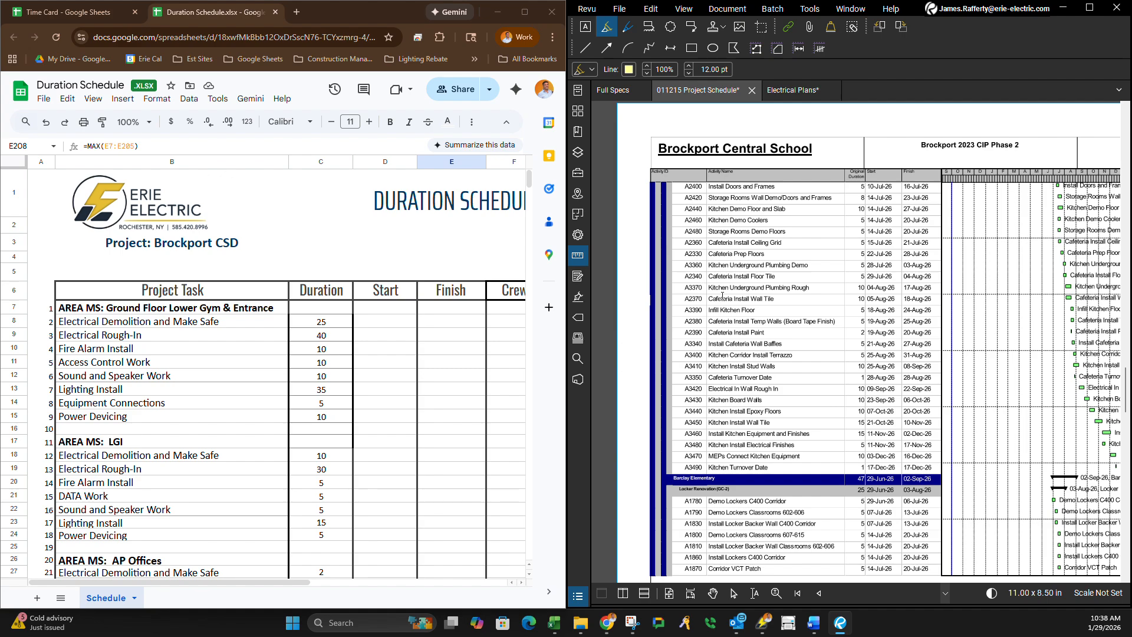
left_click(787, 90)
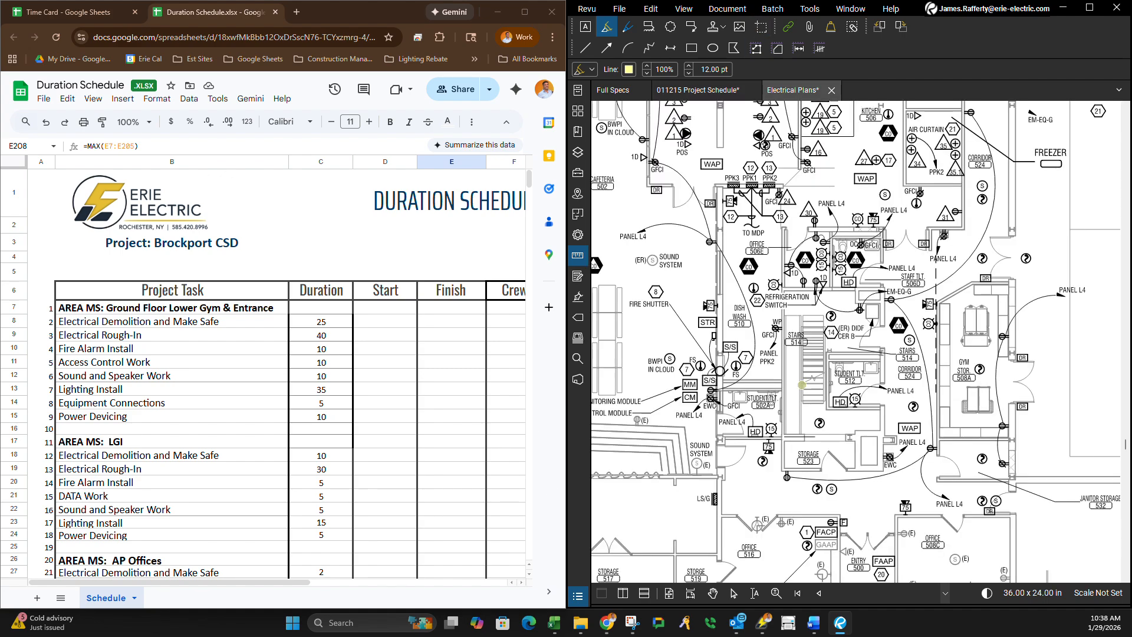
scroll(802, 384, "down", 6)
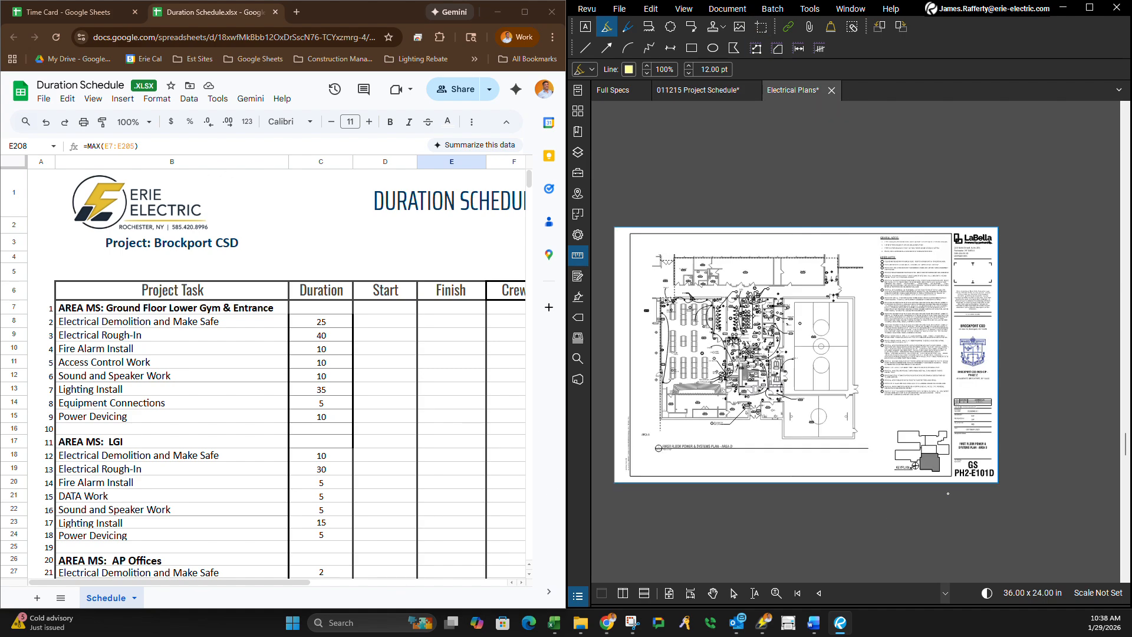
scroll(737, 481, "up", 3)
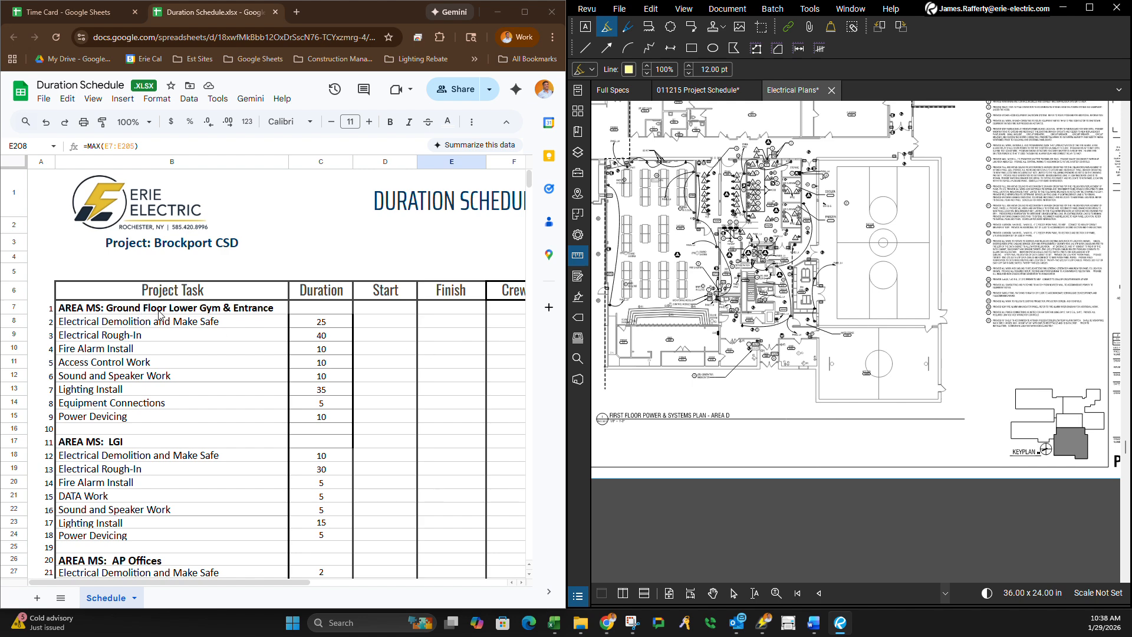
left_click(695, 89)
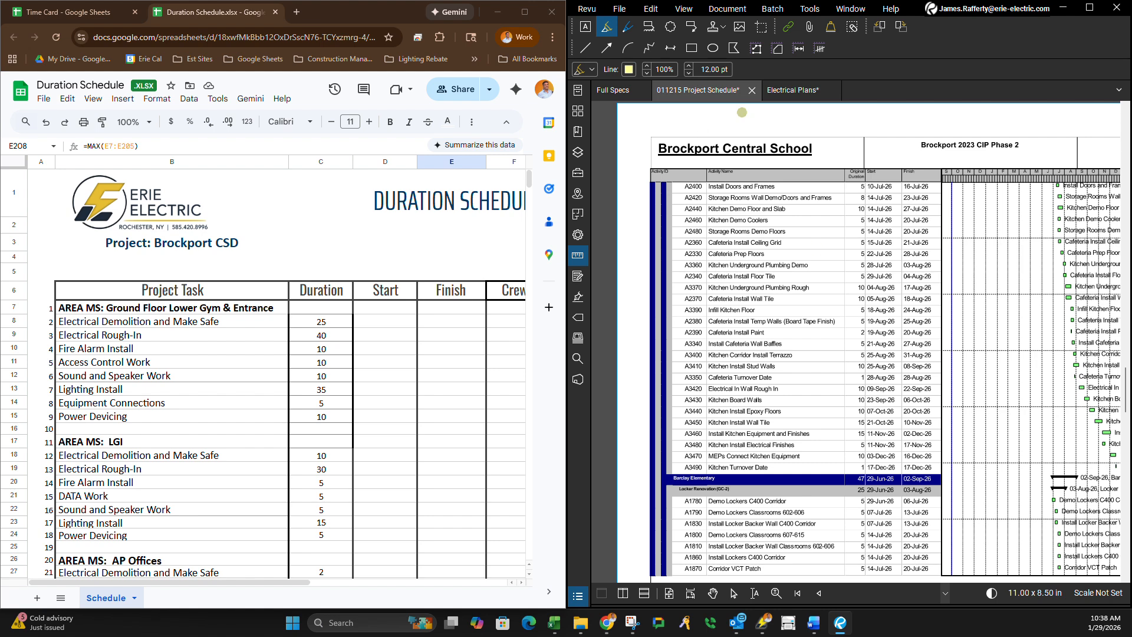
left_click(792, 90)
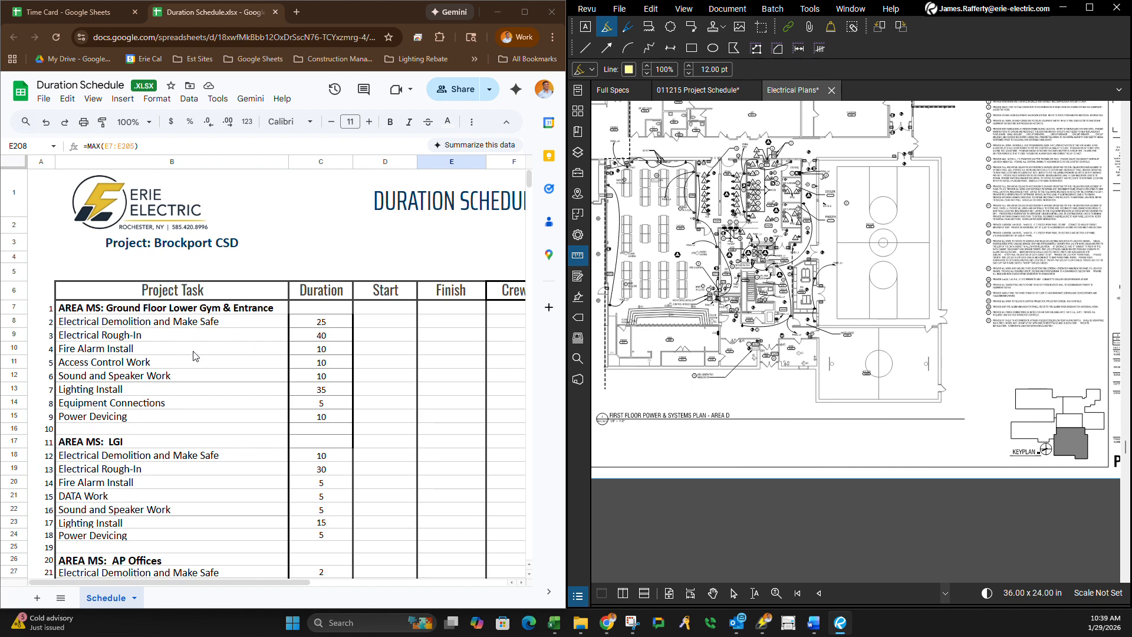
Review the duration schedule once more, from the AREA MS tasks down to AREA FH: First Floor GYM and the totals.
scroll(305, 401, "down", 7)
scroll(296, 386, "down", 6)
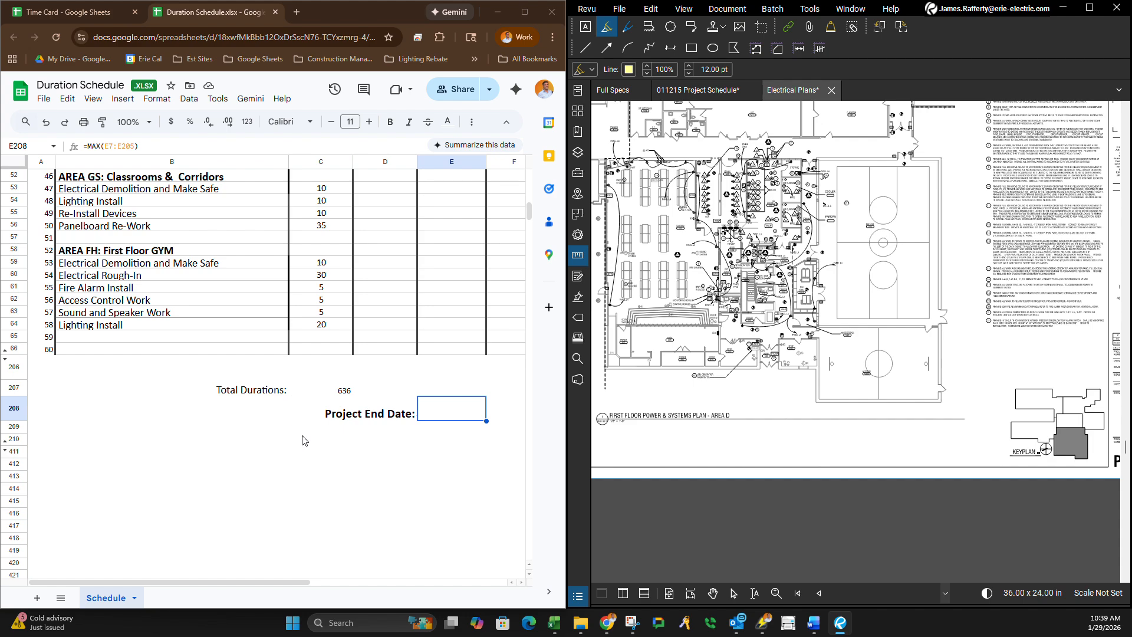
scroll(303, 436, "up", 13)
scroll(389, 498, "down", 5)
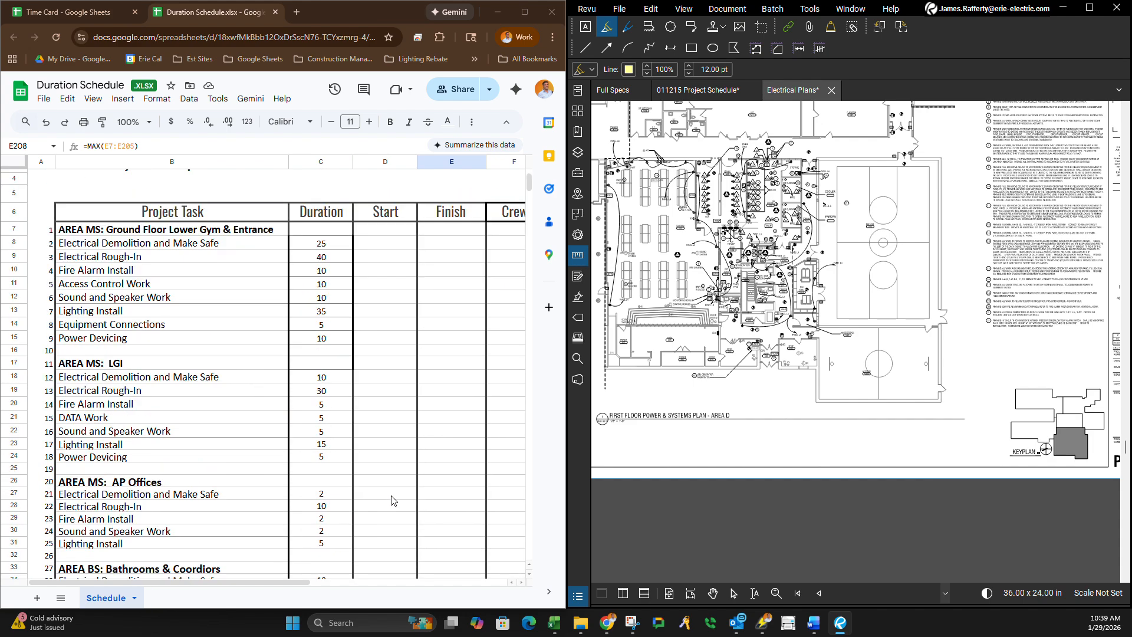
scroll(378, 563, "down", 6)
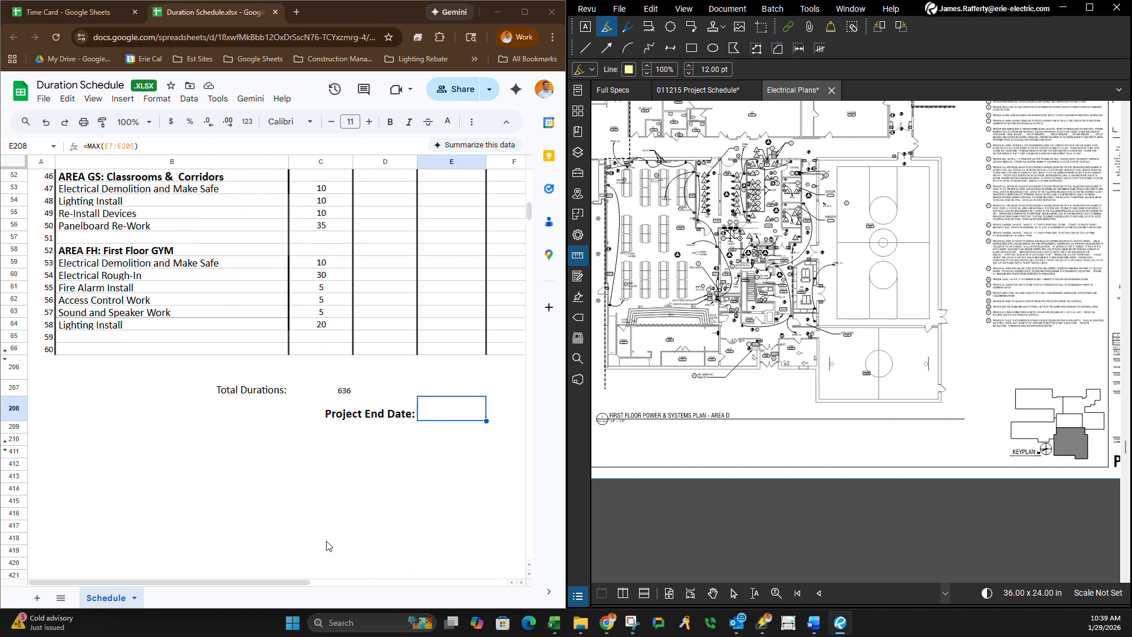
scroll(330, 545, "up", 13)
scroll(357, 533, "up", 2)
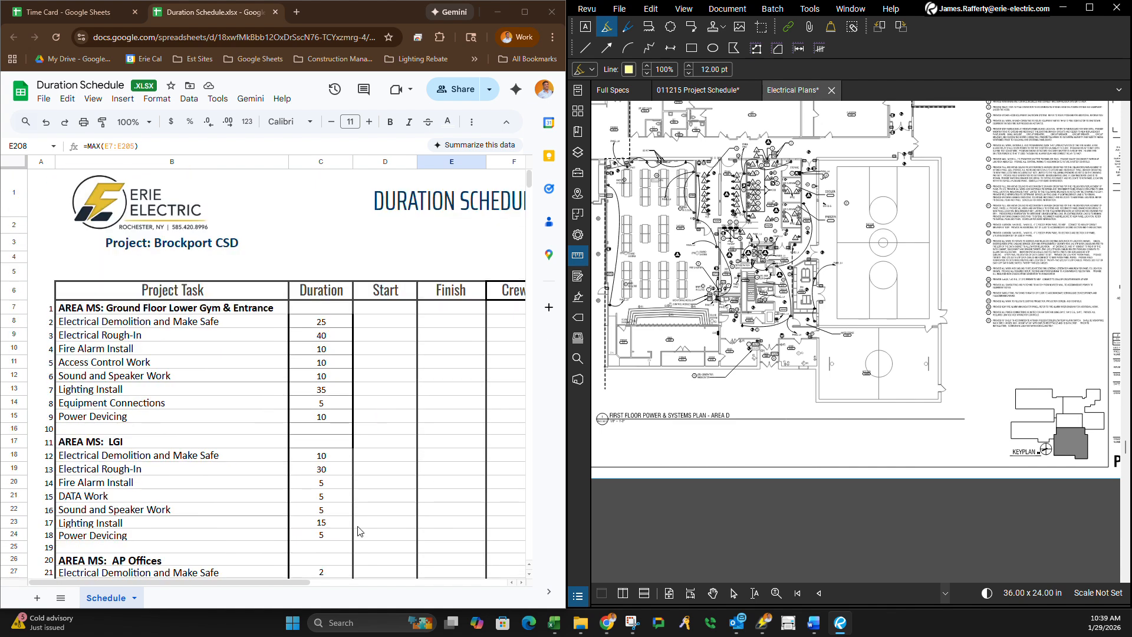